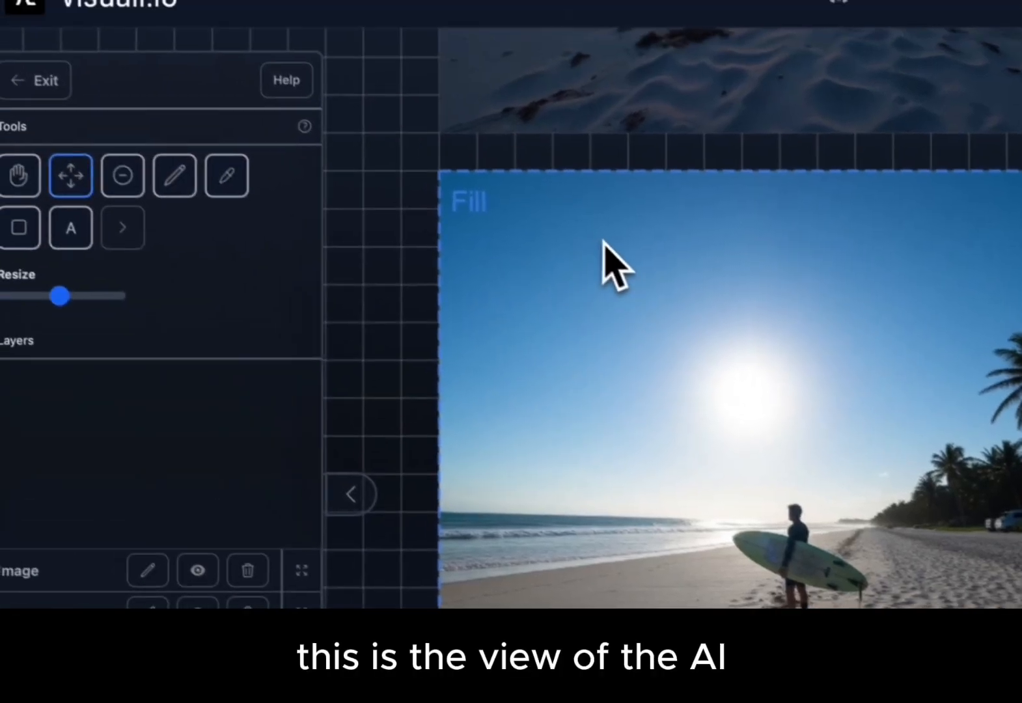
- Move the fill frame off the surfer image onto the empty canvas below it
scroll(586, 354, "down", 3)
left_click_drag(589, 322, 496, 487)
scroll(496, 511, "down", 1)
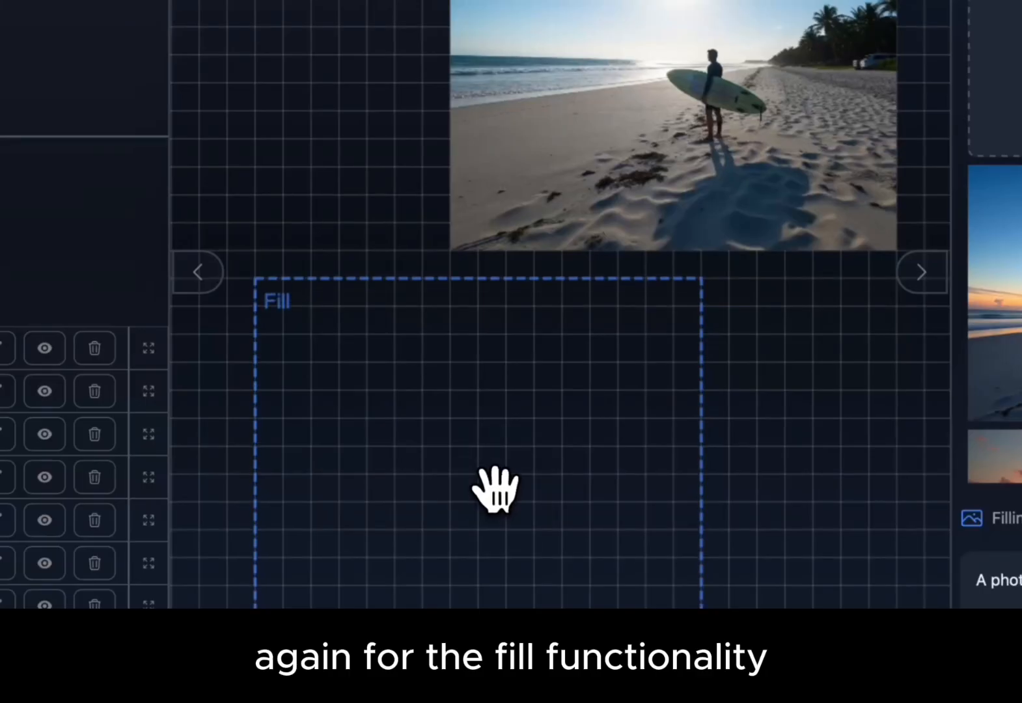
scroll(496, 487, "down", 3)
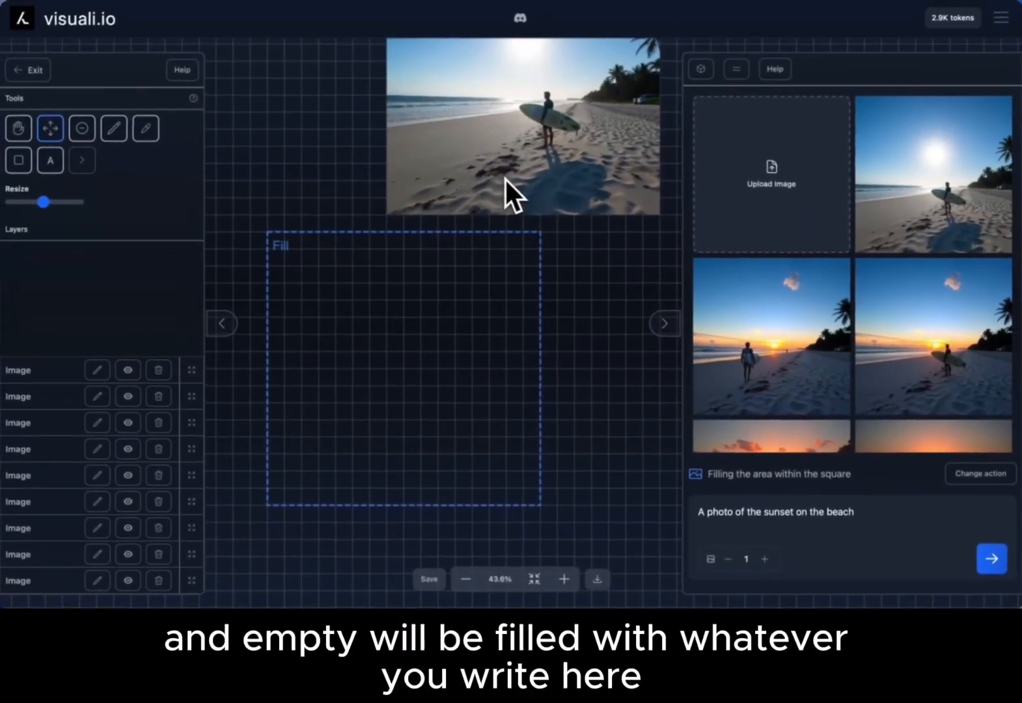
scroll(507, 180, "up", 1)
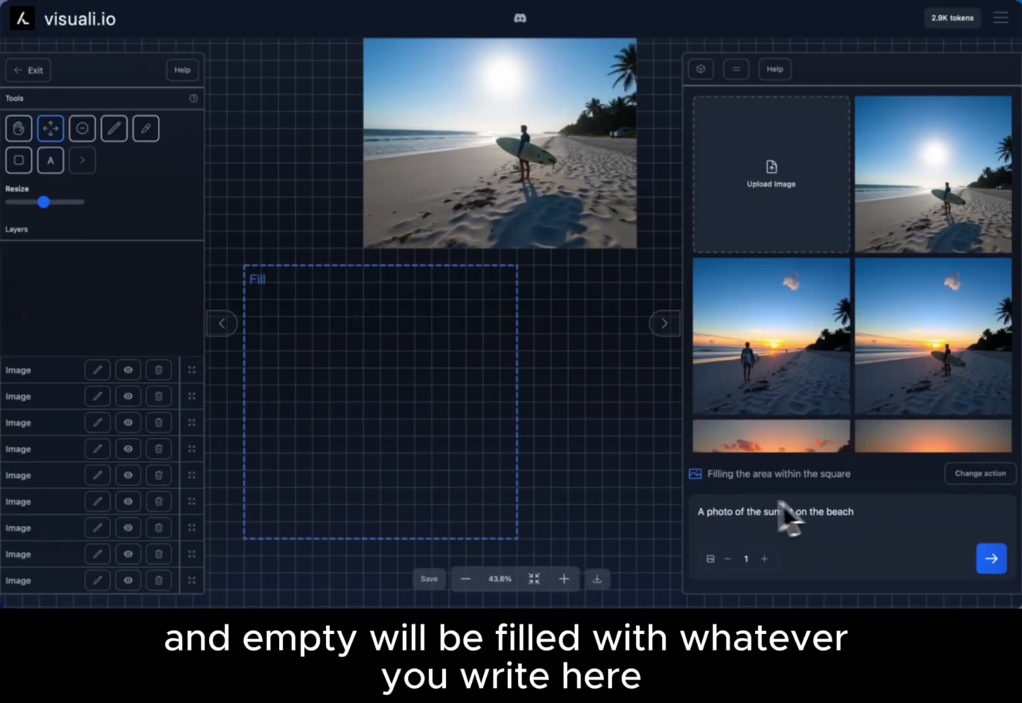
scroll(567, 361, "up", 2)
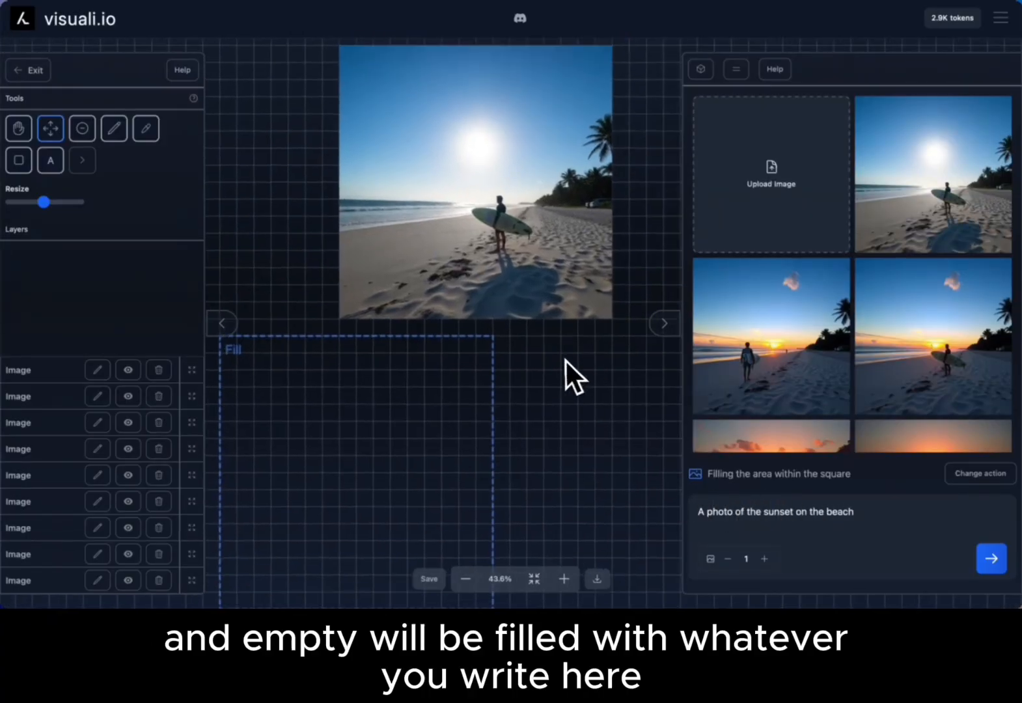
- Move the fill frame back over the surfer image and align it exactly with the image's edges
left_click_drag(313, 436, 417, 182)
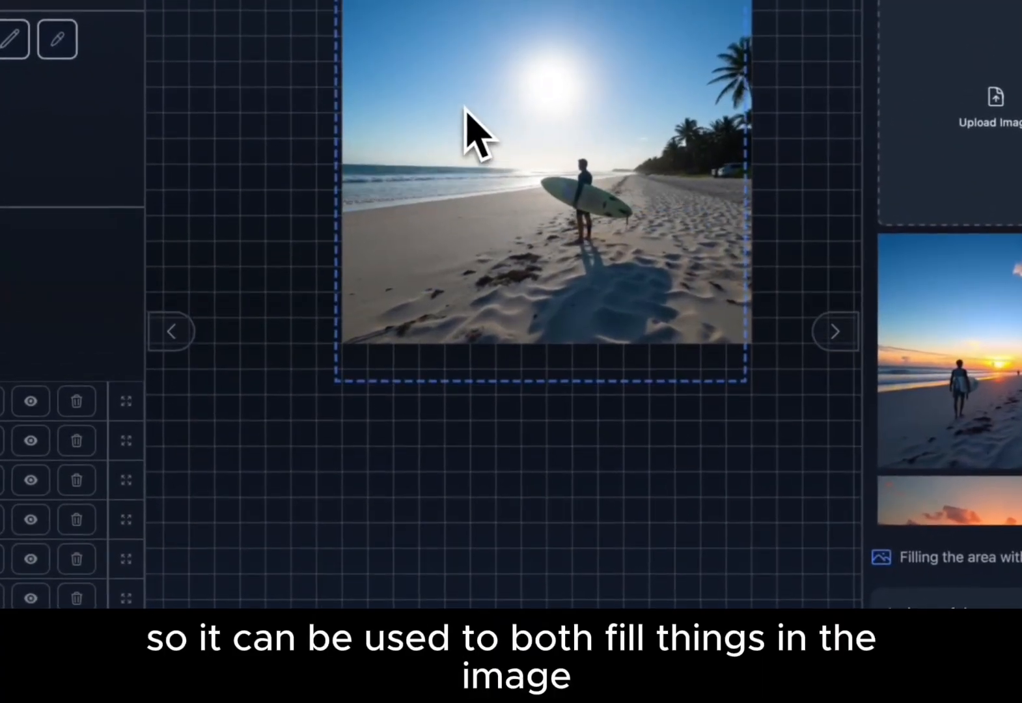
scroll(464, 109, "up", 2)
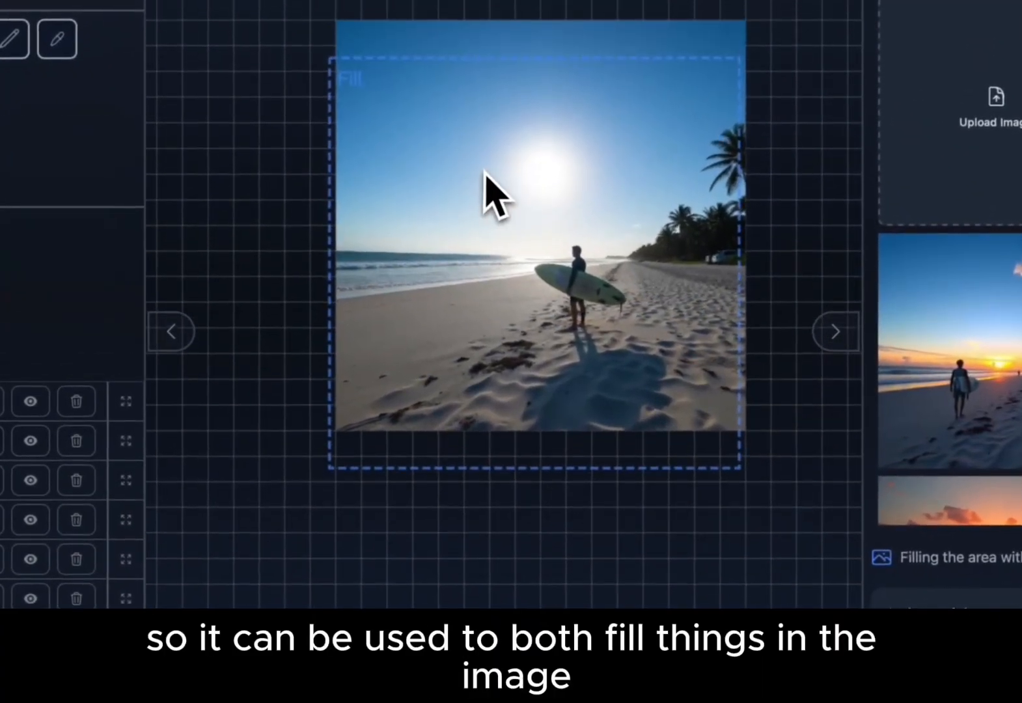
left_click_drag(484, 170, 493, 139)
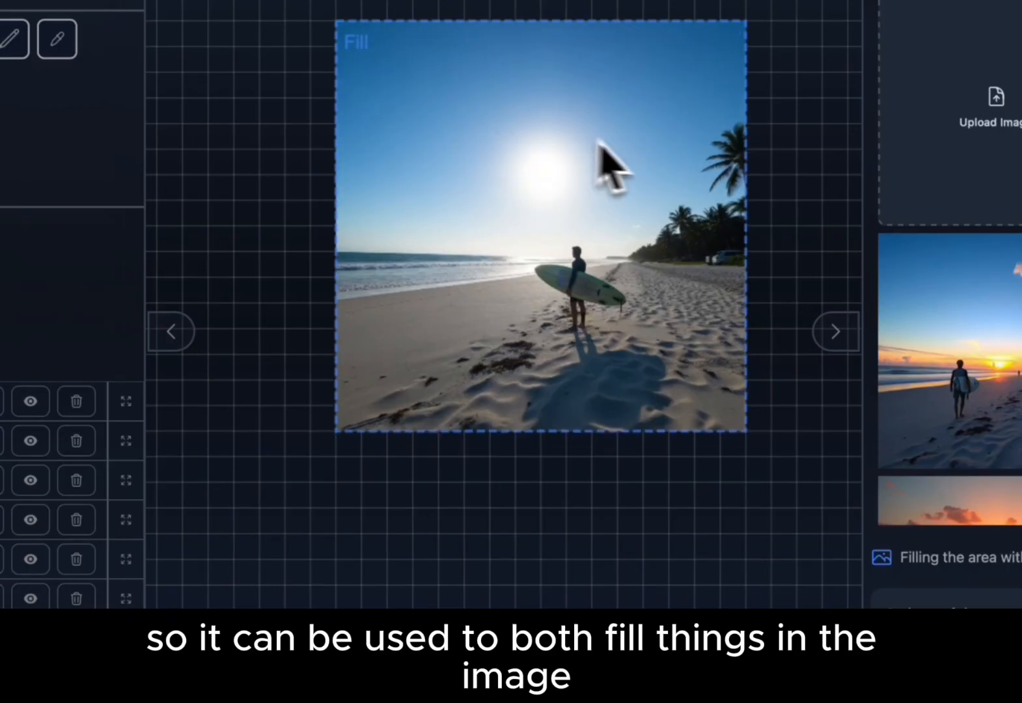
scroll(639, 153, "up", 5)
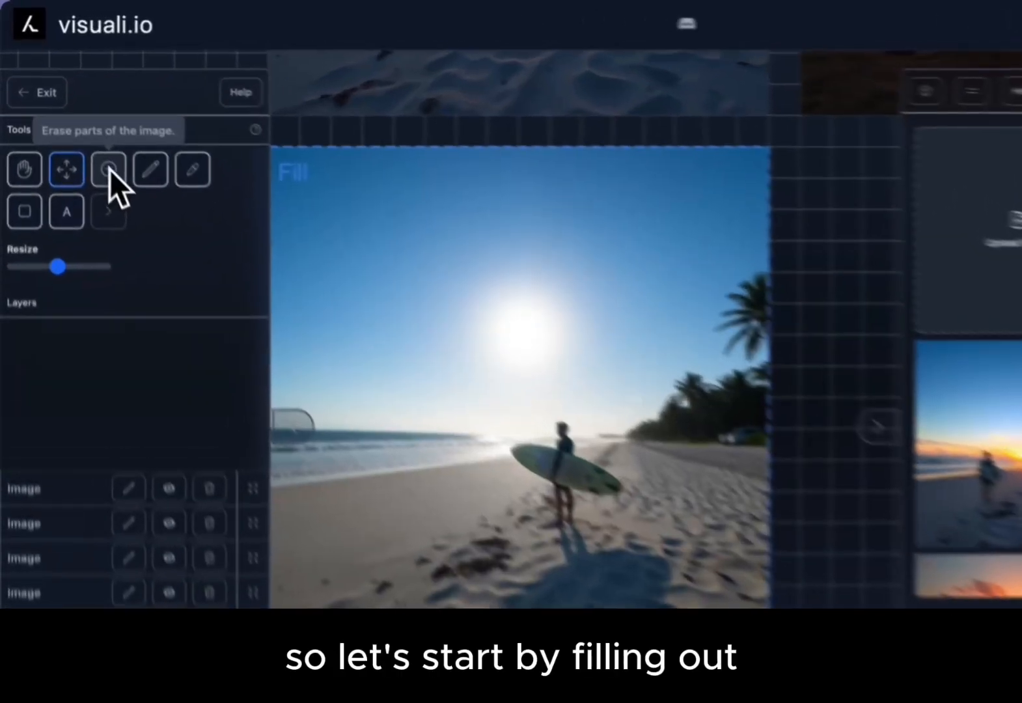
- Erase the palm trees and treeline beside the surfer, and generate a fill from the prompt "sand, beach"
left_click(82, 128)
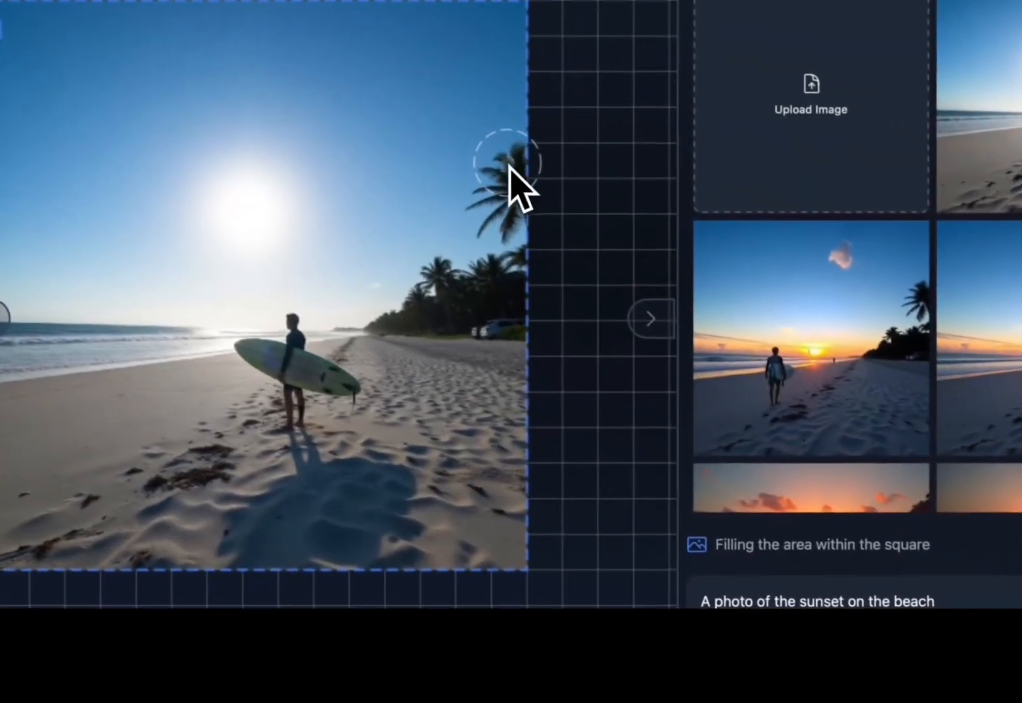
mouse_move(509, 167)
left_mouse_down()
mouse_move(518, 269)
mouse_move(454, 313)
left_mouse_up()
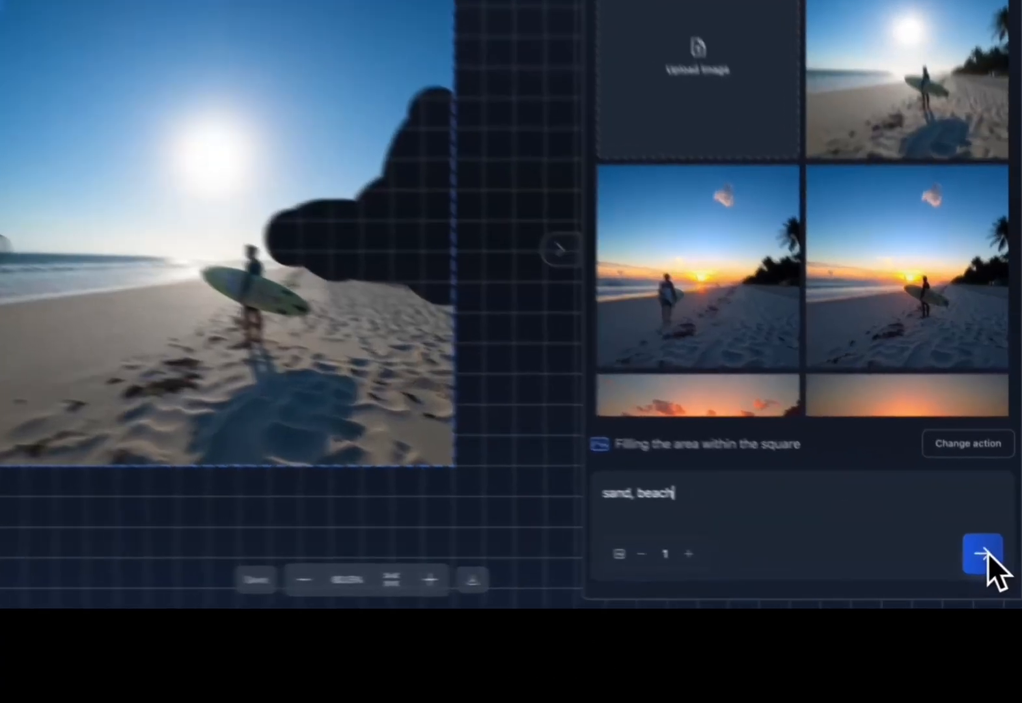
left_click(991, 558)
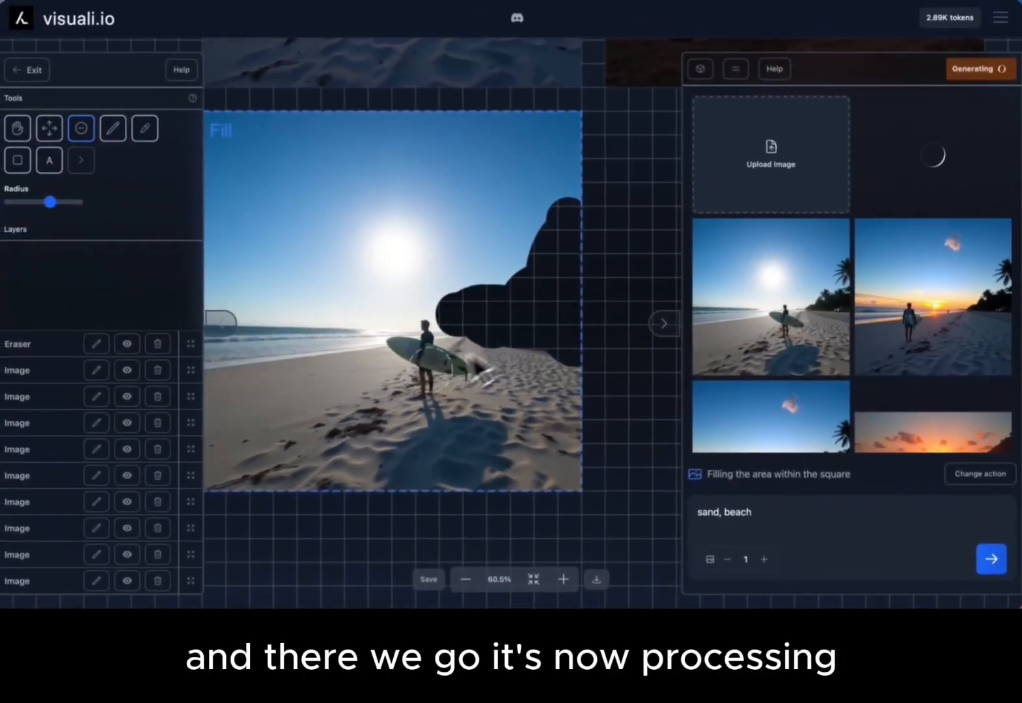
- Shift the fill frame sideways so it covers the sea side of the surfer image and the empty canvas beside it
scroll(542, 266, "down", 3)
scroll(544, 265, "left", 1)
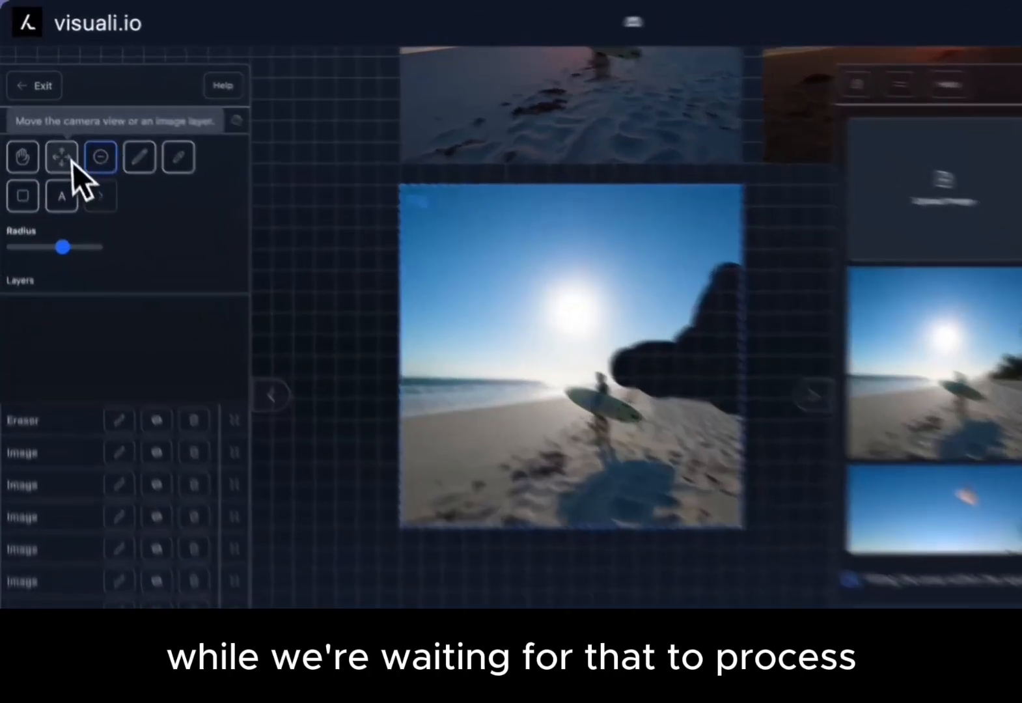
left_click(73, 162)
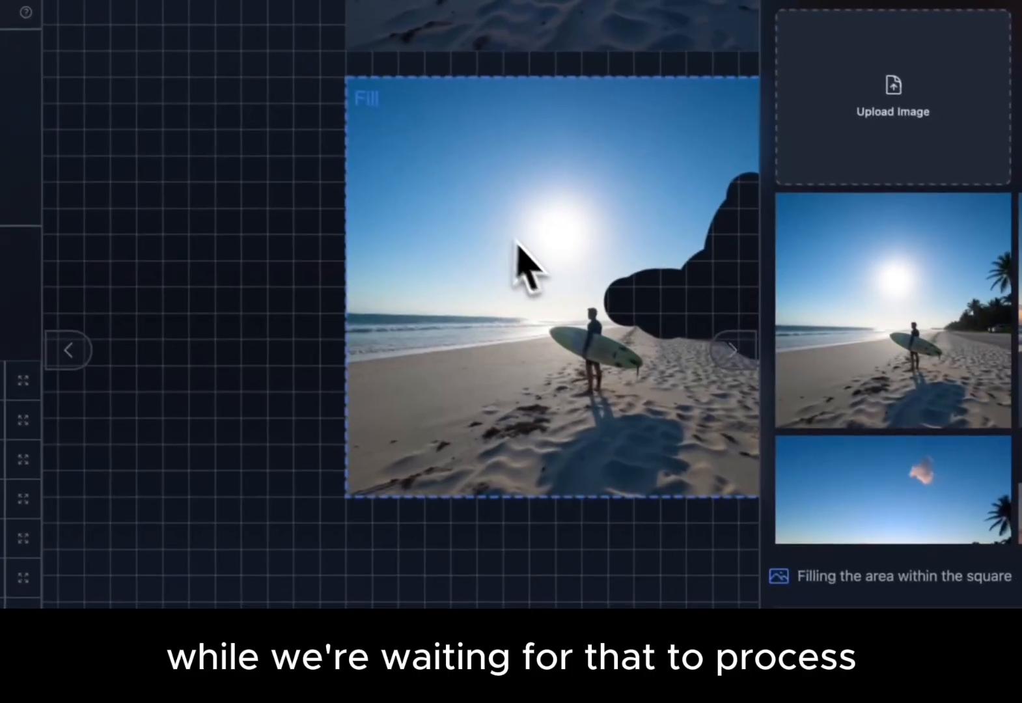
left_click_drag(561, 332, 543, 333)
left_click_drag(516, 258, 338, 261)
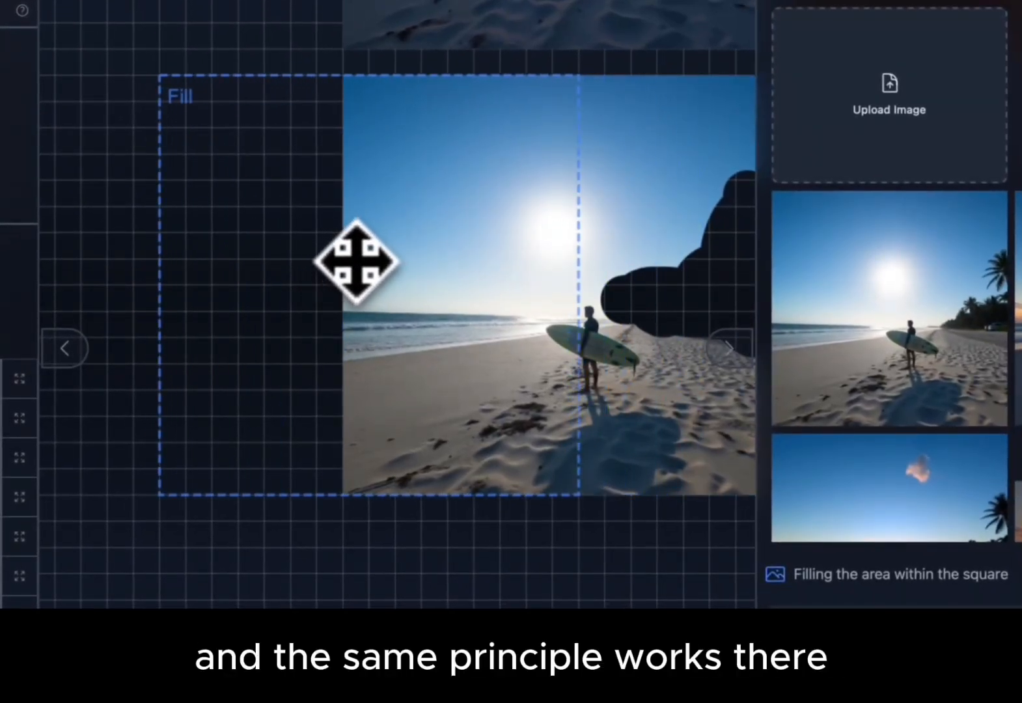
scroll(383, 276, "left", 1)
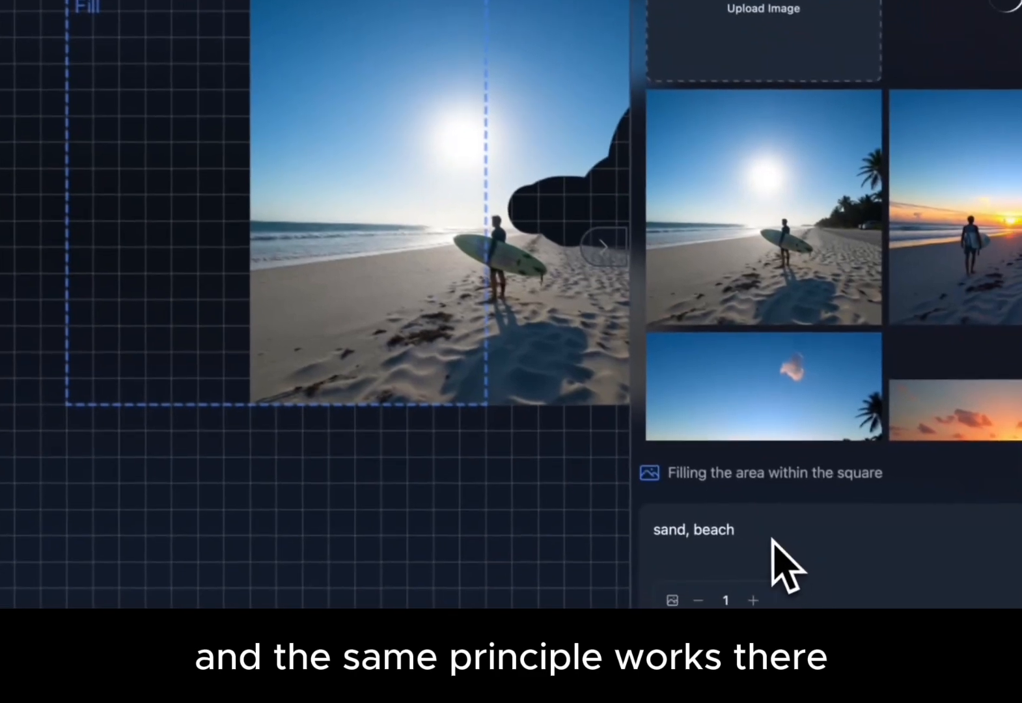
- Replace the prompt with "Beach, ocean, waves" and generate the extension for the framed area
left_click_drag(782, 538, 571, 538)
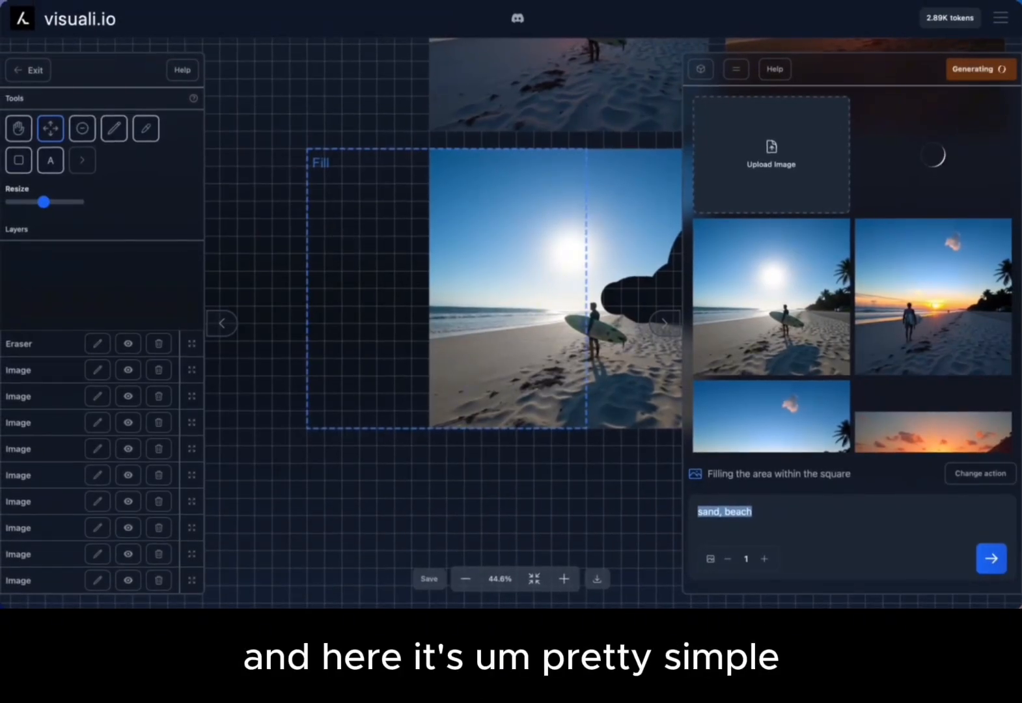
type("Beach, ocean, waves")
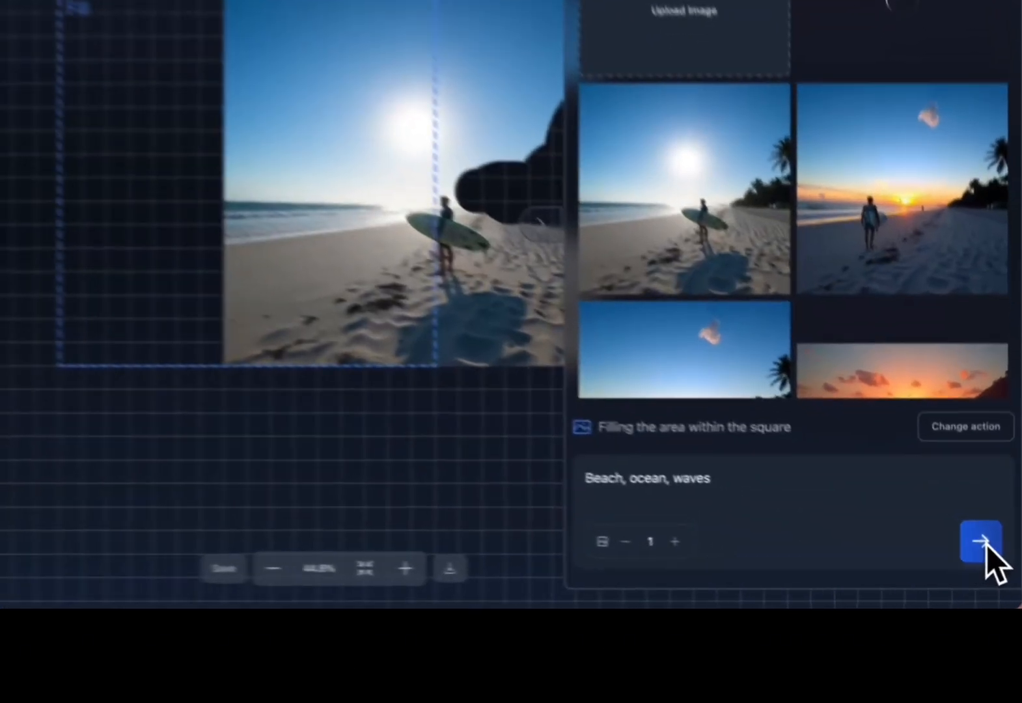
left_click(992, 559)
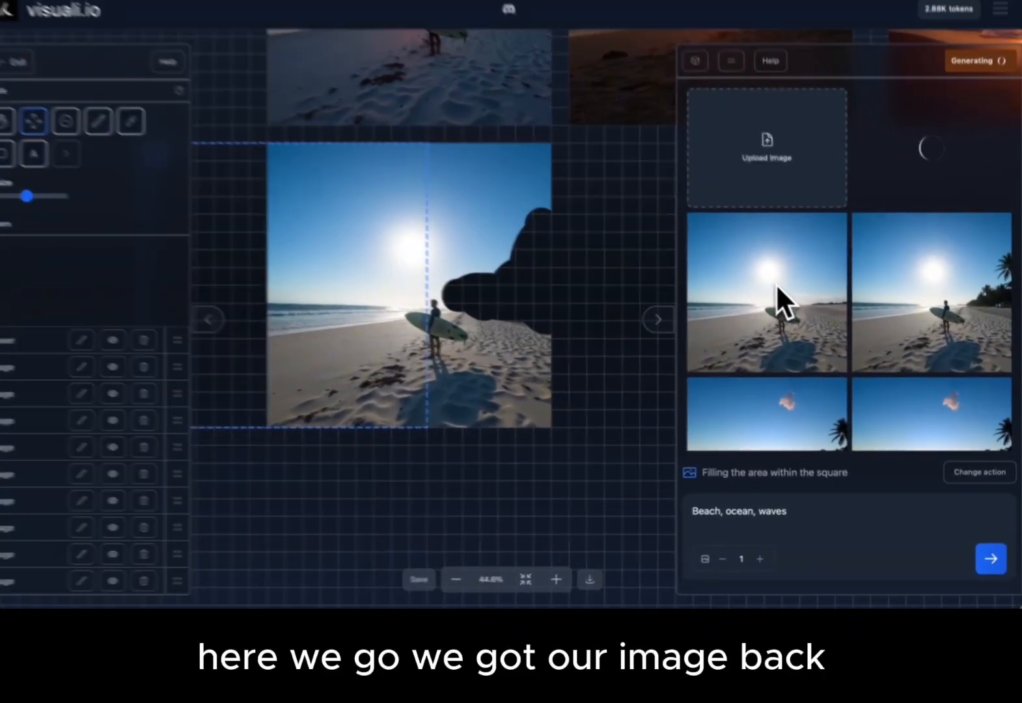
- Select the generated beach image without palm trees so the fill frame moves to its canvas position
left_click(776, 283)
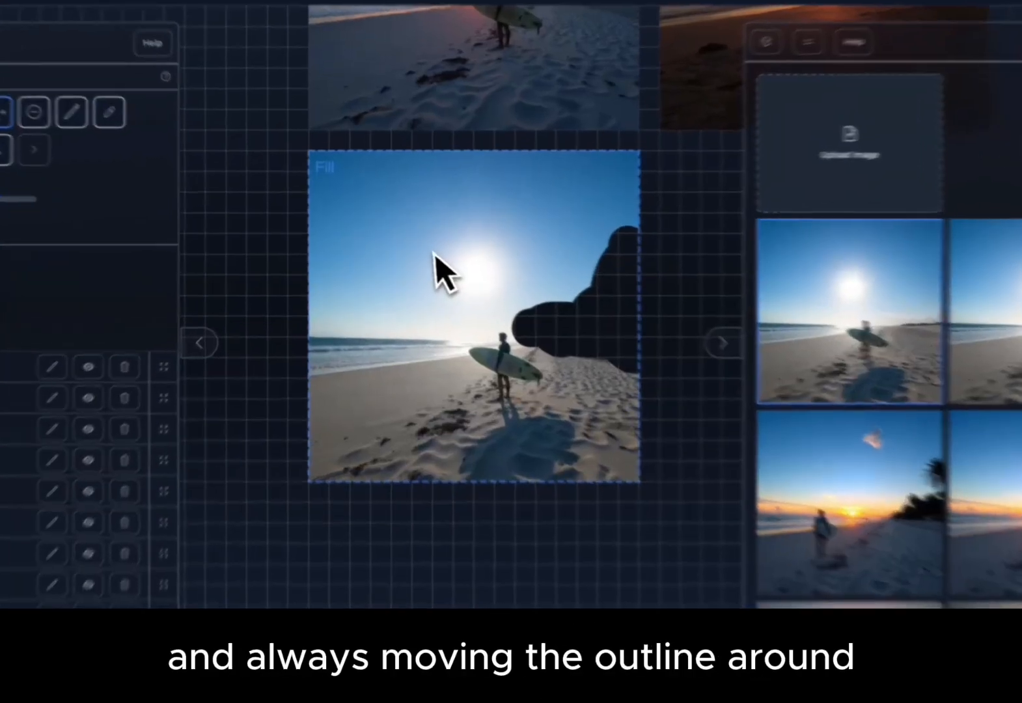
left_click_drag(412, 237, 471, 269)
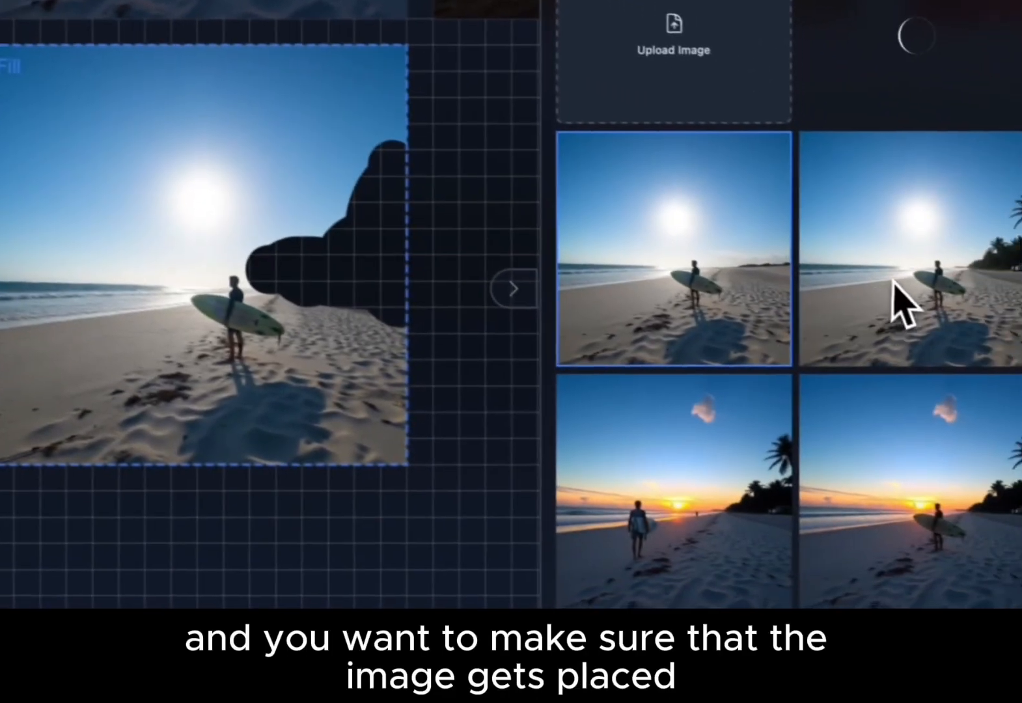
left_click(1016, 314)
left_click(876, 308)
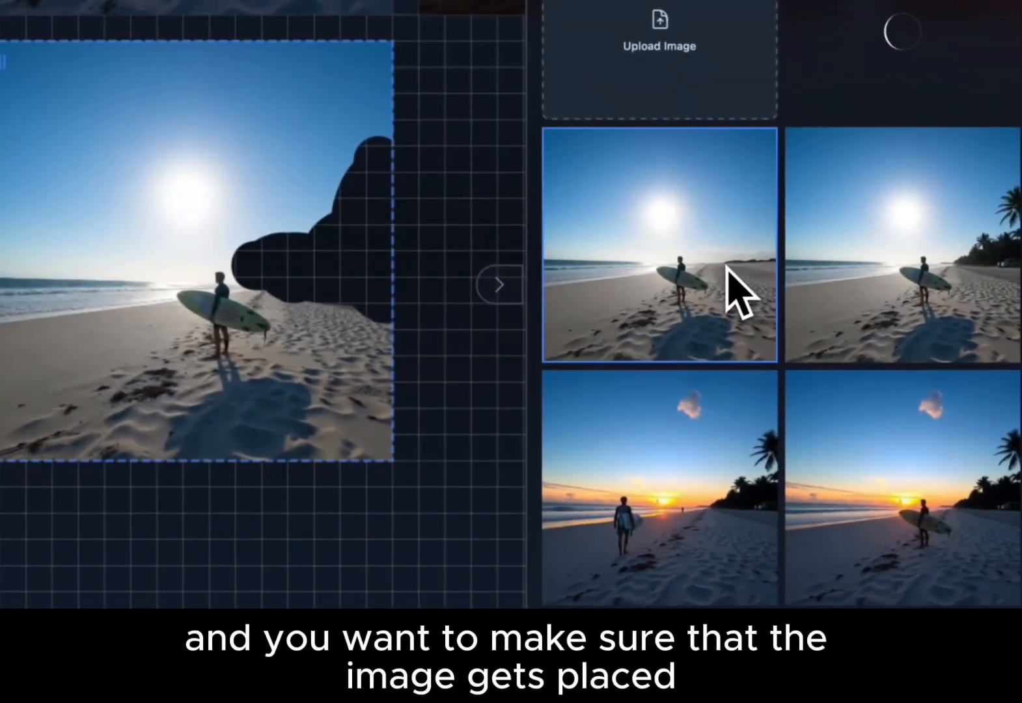
- Select several other generated images to examine where each one positions the fill frame on the canvas
scroll(535, 280, "up", 1)
scroll(535, 280, "right", 1)
scroll(390, 241, "up", 2)
scroll(391, 240, "down", 2)
scroll(391, 241, "right", 2)
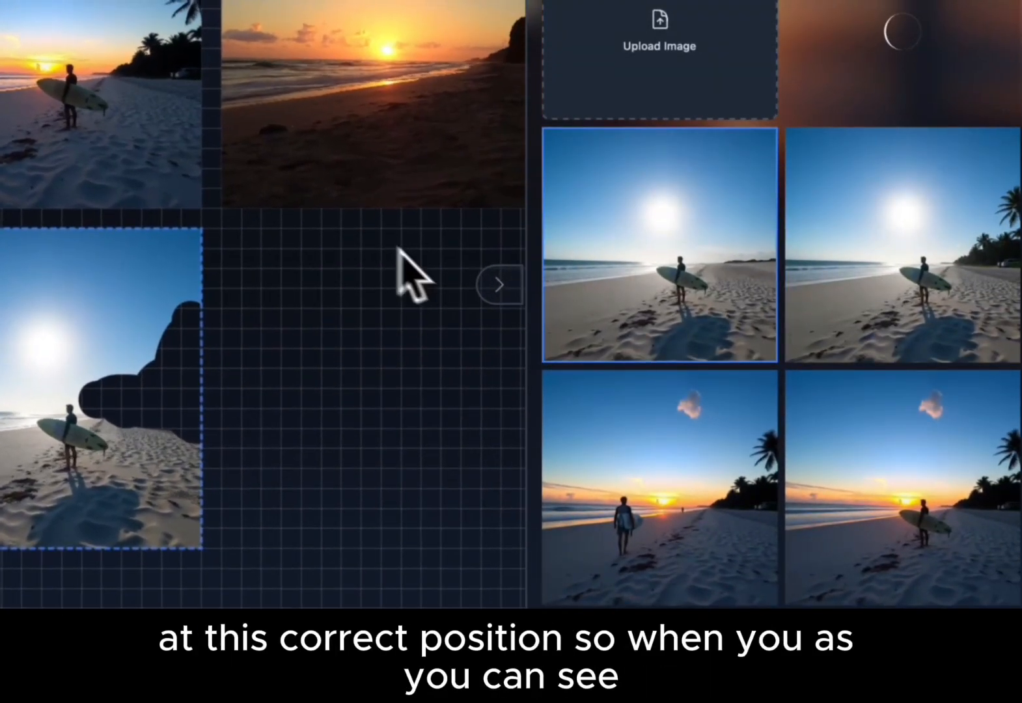
left_click(882, 315)
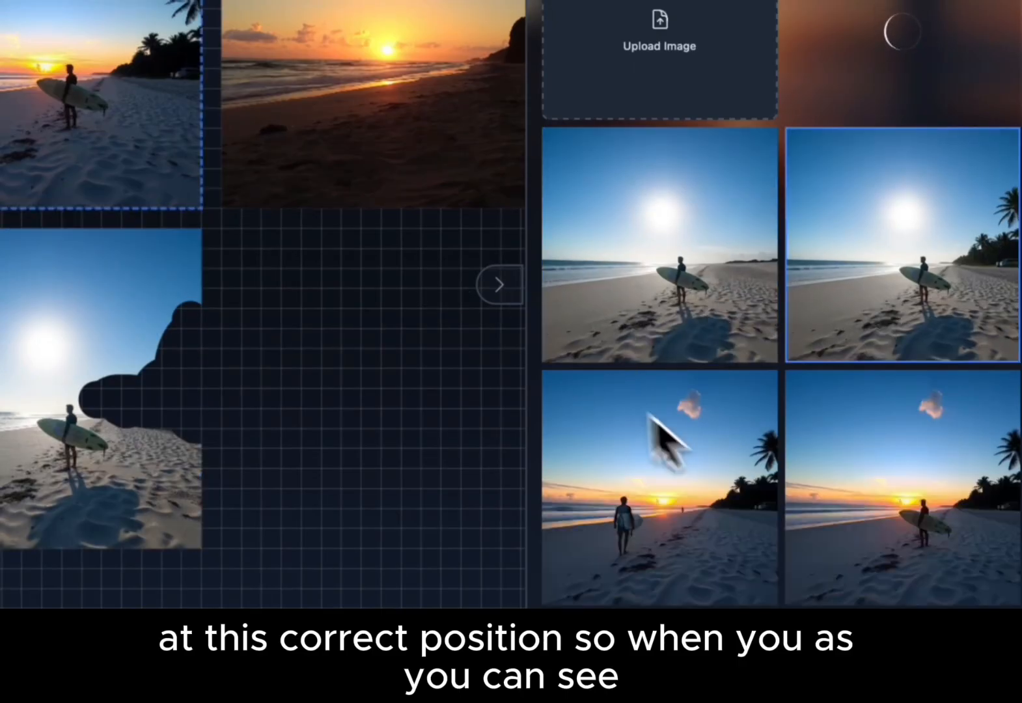
left_click(748, 461)
scroll(297, 343, "up", 4)
scroll(298, 342, "right", 2)
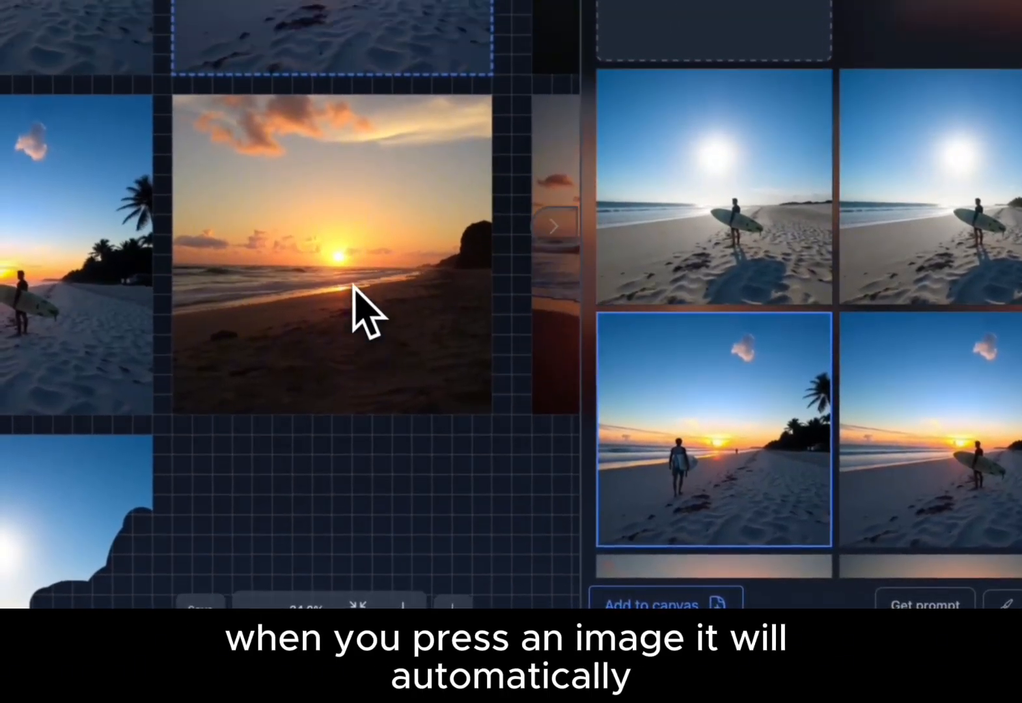
scroll(353, 286, "up", 2)
left_click(897, 433)
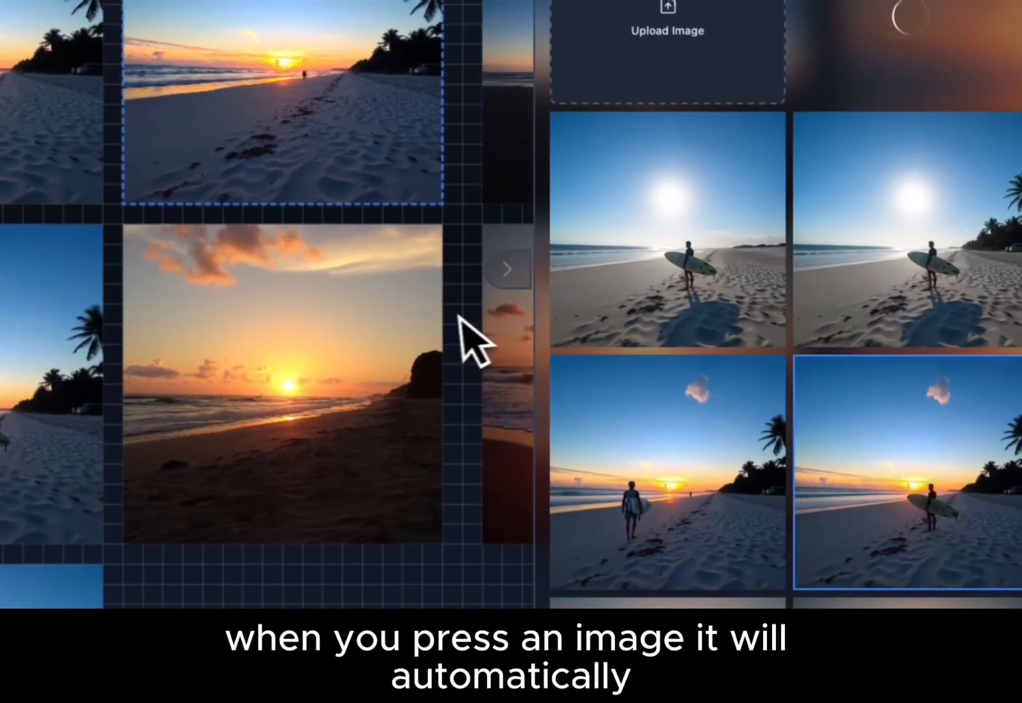
scroll(459, 316, "right", 2)
scroll(459, 316, "down", 1)
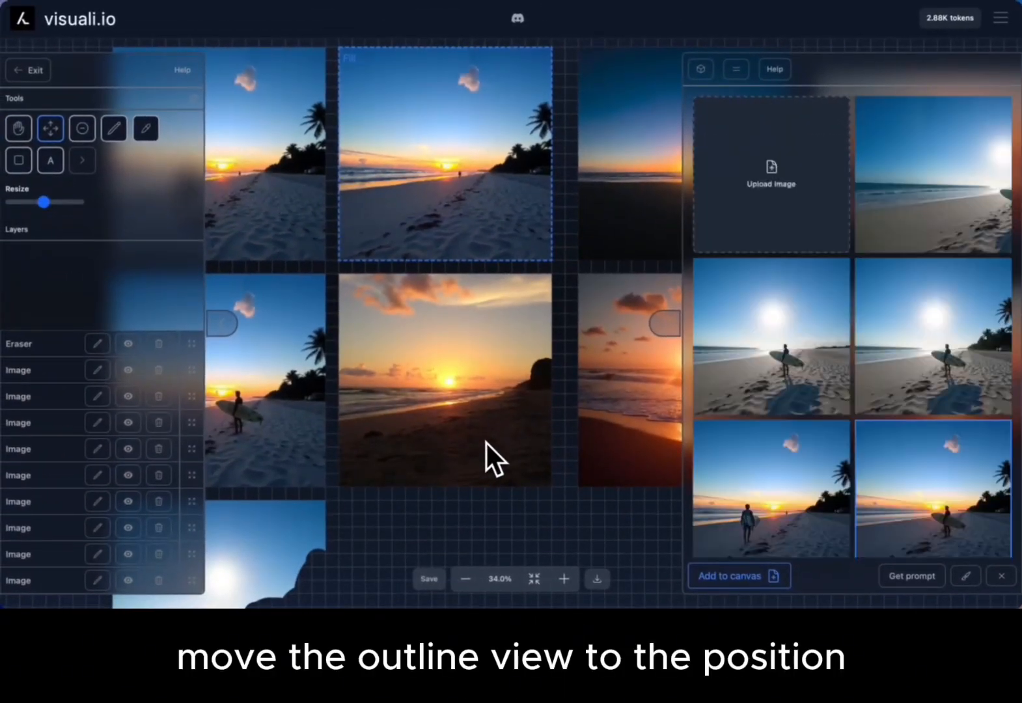
- Select the generated beach image without palm trees and add it to the canvas over the erased surfer image
scroll(487, 443, "down", 5)
scroll(487, 443, "left", 4)
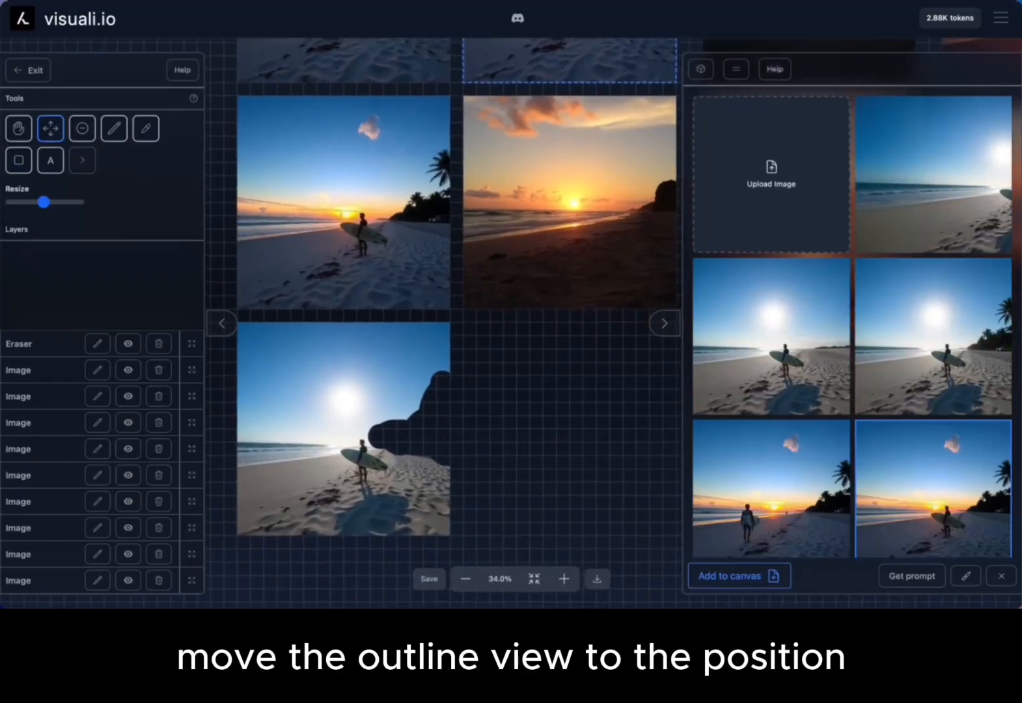
scroll(537, 443, "down", 3)
scroll(536, 443, "left", 3)
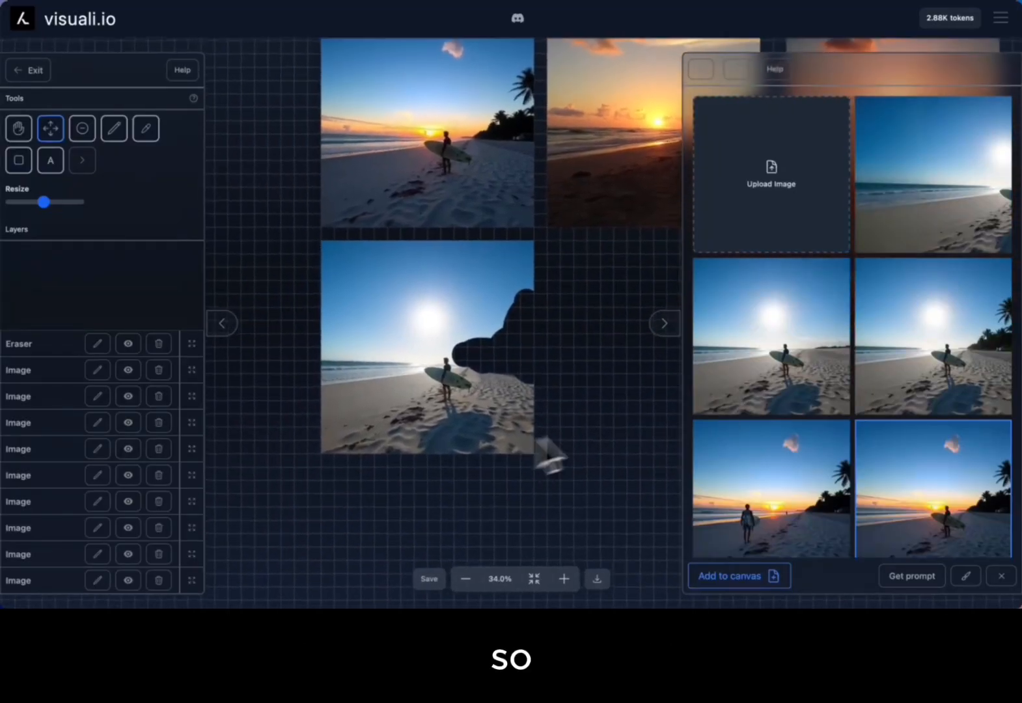
left_click(785, 370)
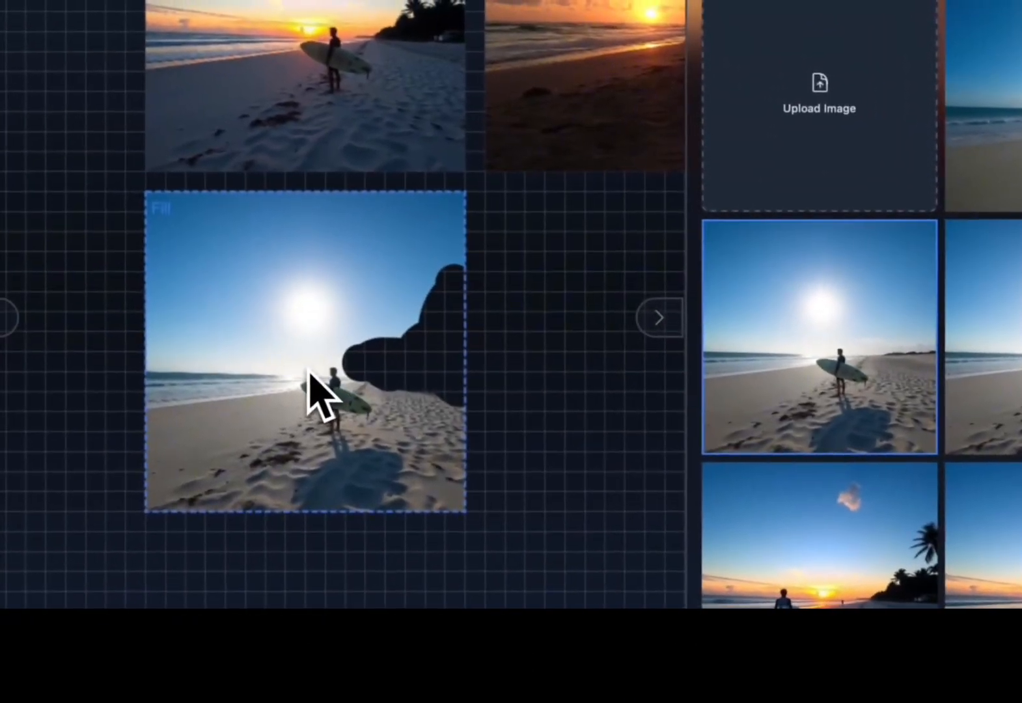
scroll(286, 362, "up", 4)
scroll(534, 310, "left", 3)
scroll(534, 310, "down", 2)
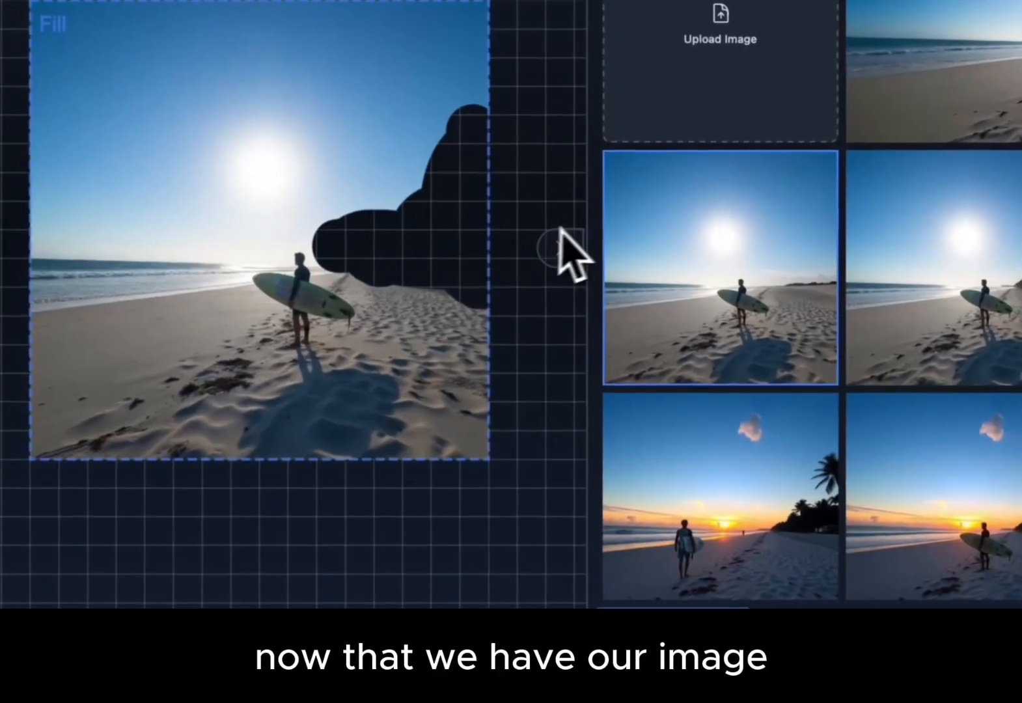
scroll(558, 229, "right", 3)
left_click_drag(749, 335, 899, 278)
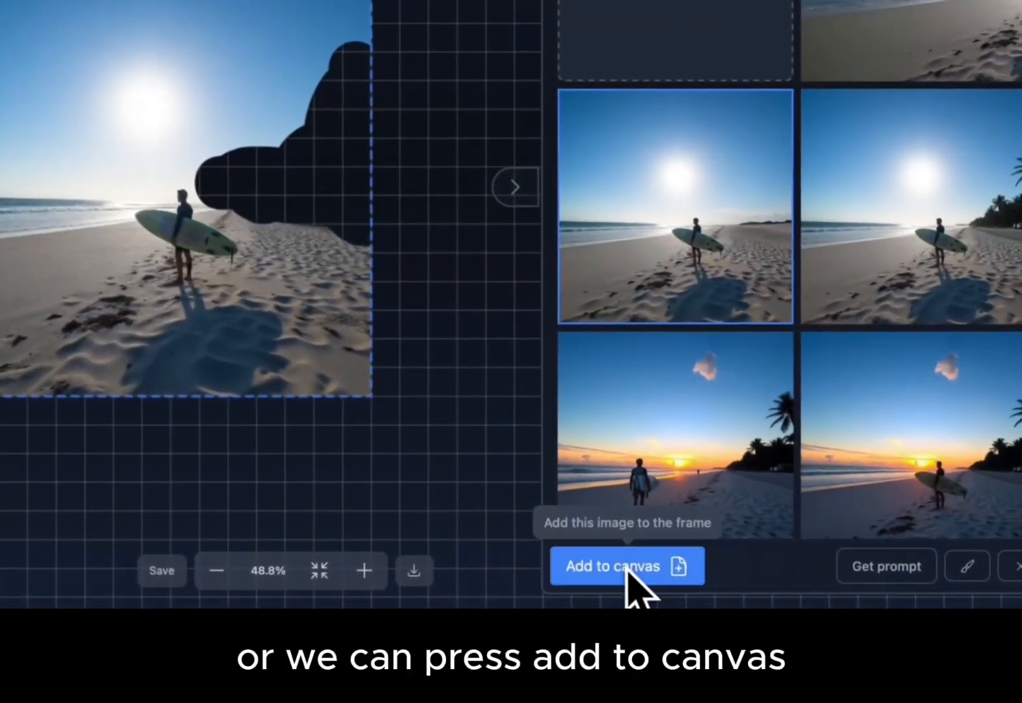
left_click(628, 568)
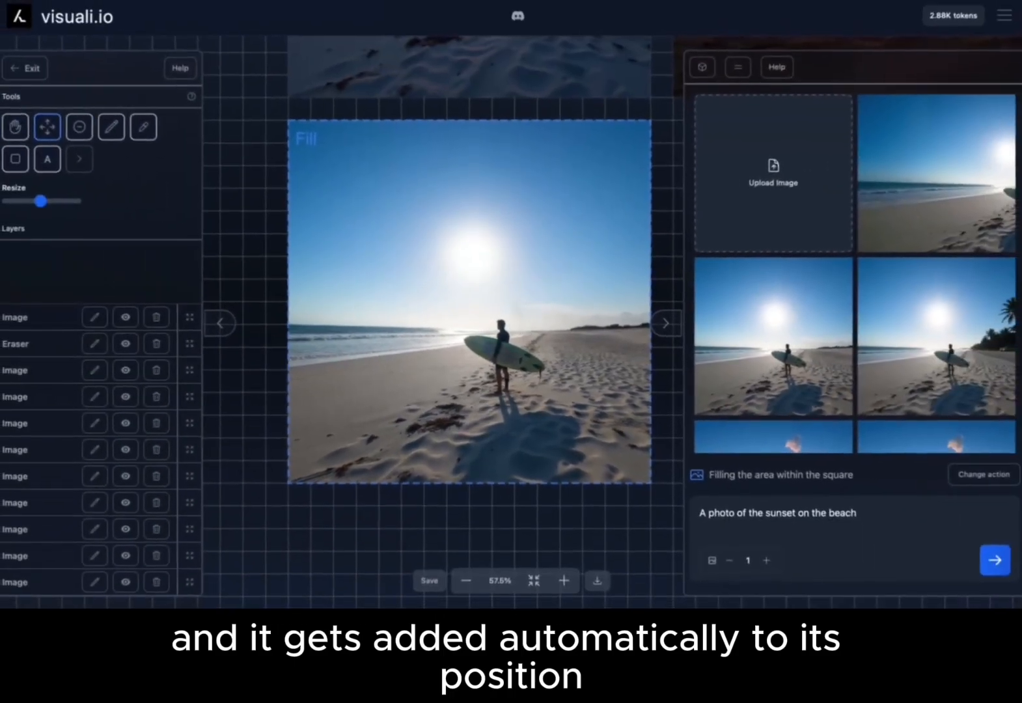
- Select the generated ocean extension and add it to the canvas beside the surfer image
scroll(527, 361, "down", 3)
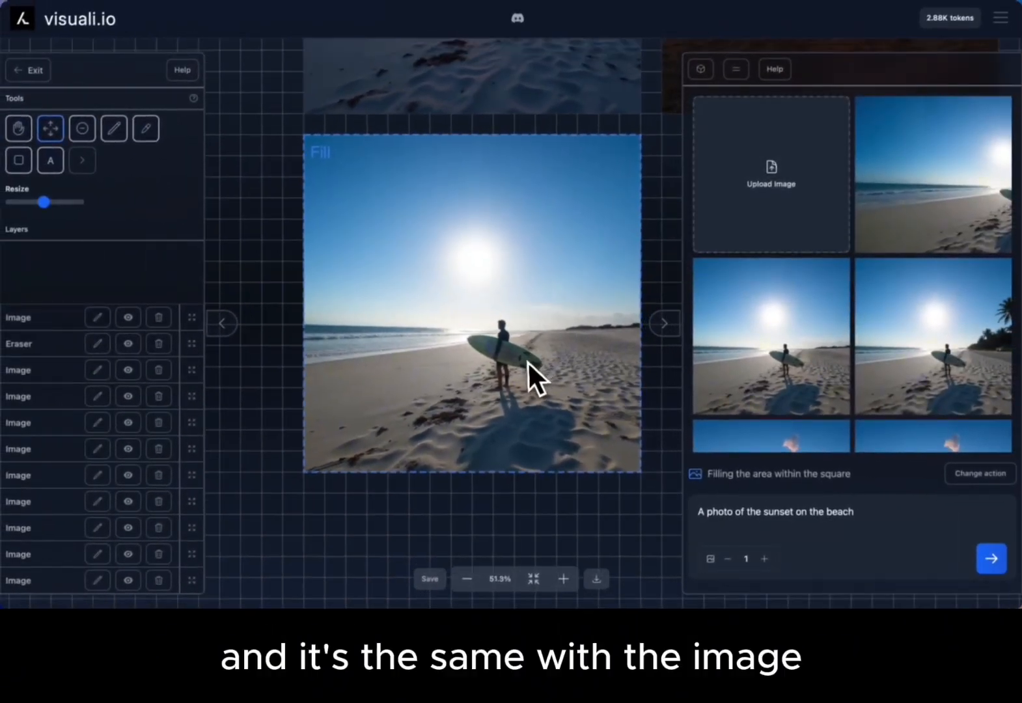
left_click_drag(504, 414, 546, 397)
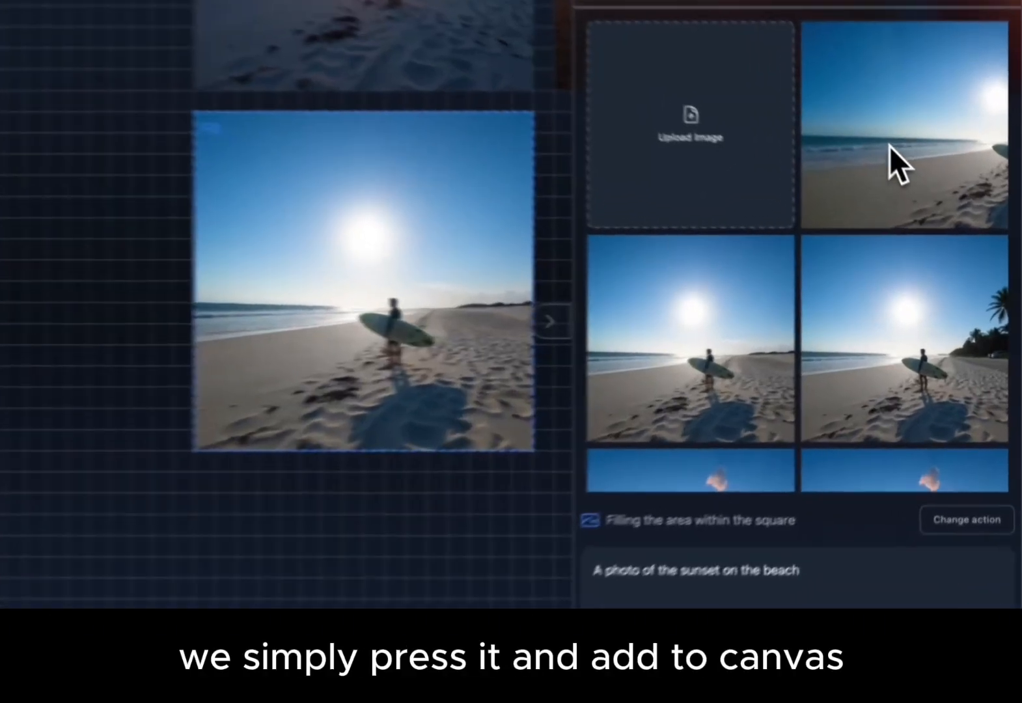
left_click(928, 205)
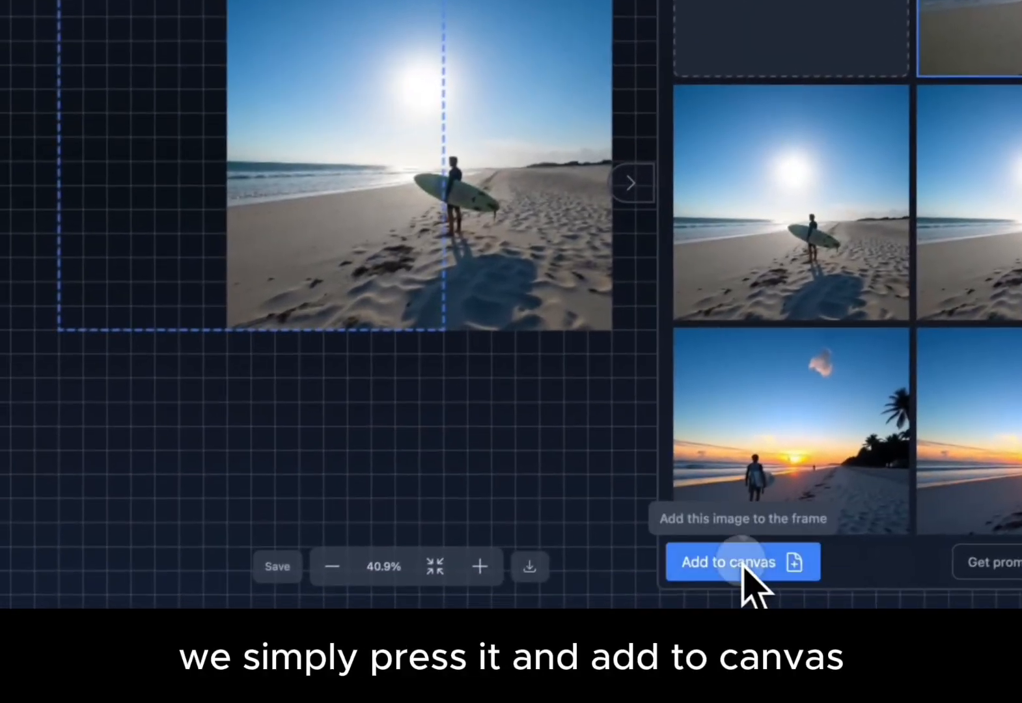
left_click(743, 564)
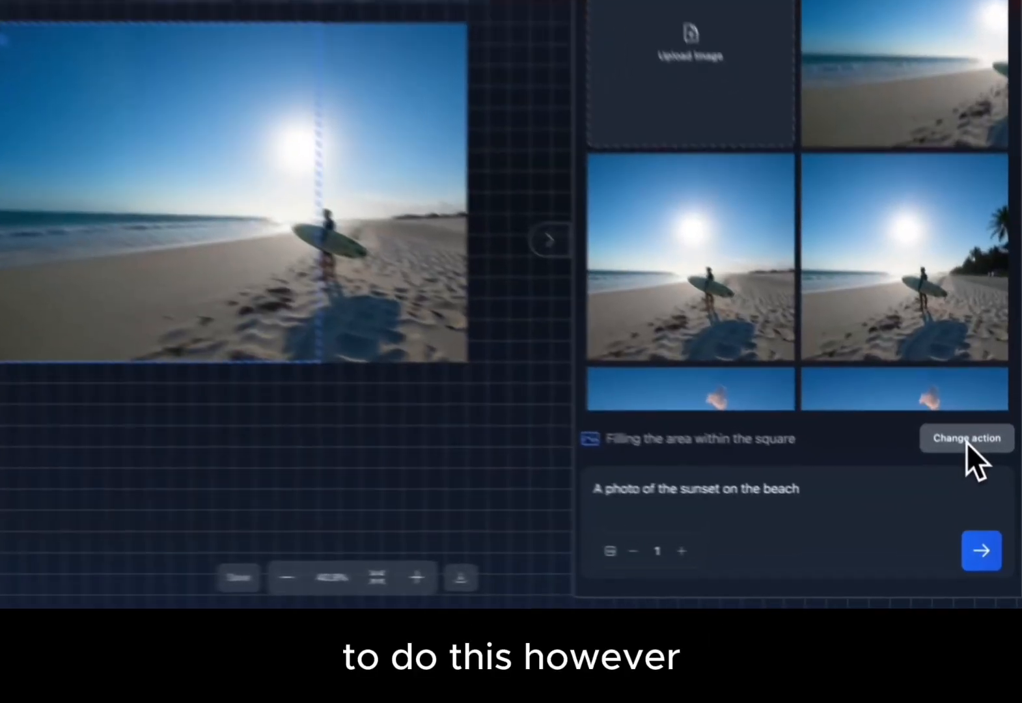
- Switch the action to image editing and place the edit frame over the surfer, reaching past the image's right edge into blank canvas
left_click(980, 476)
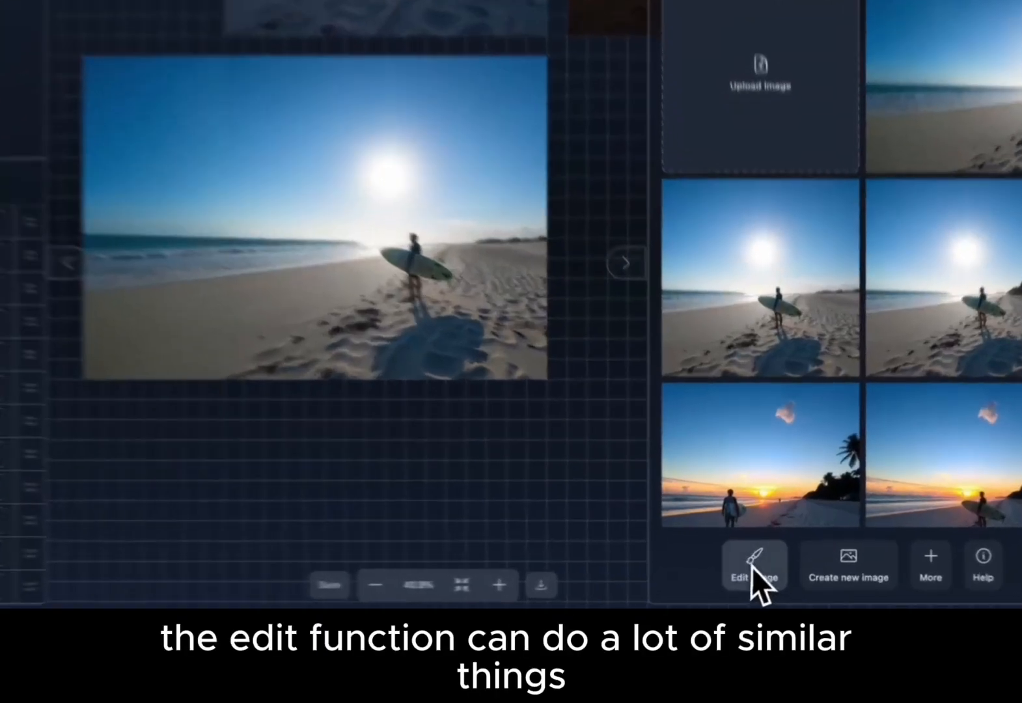
left_click(767, 561)
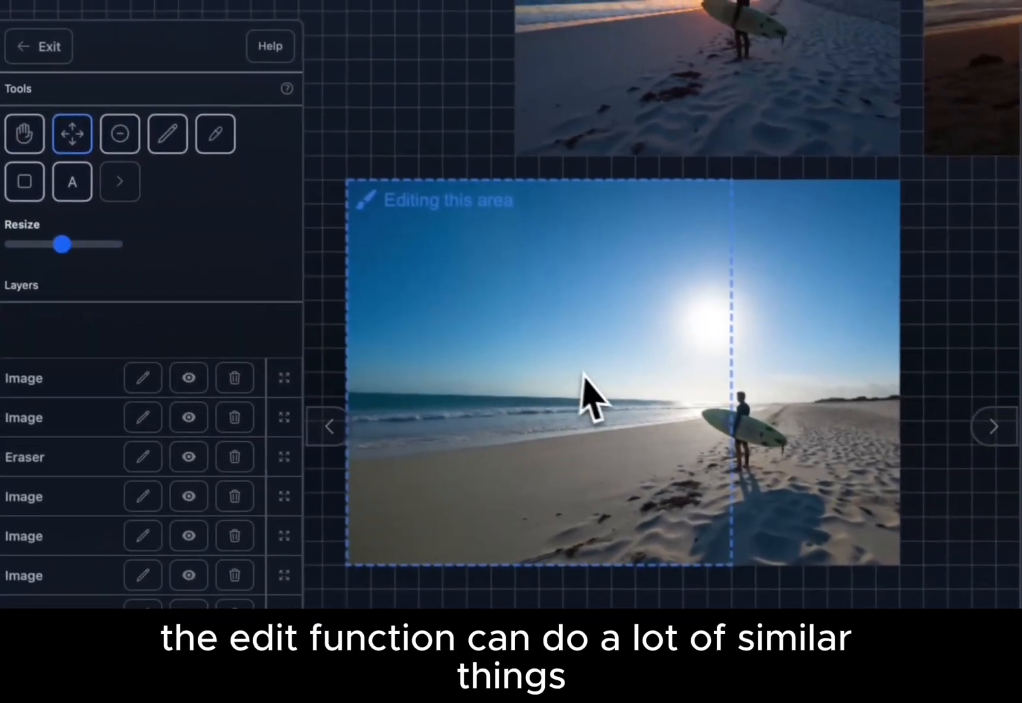
left_click_drag(421, 300, 559, 304)
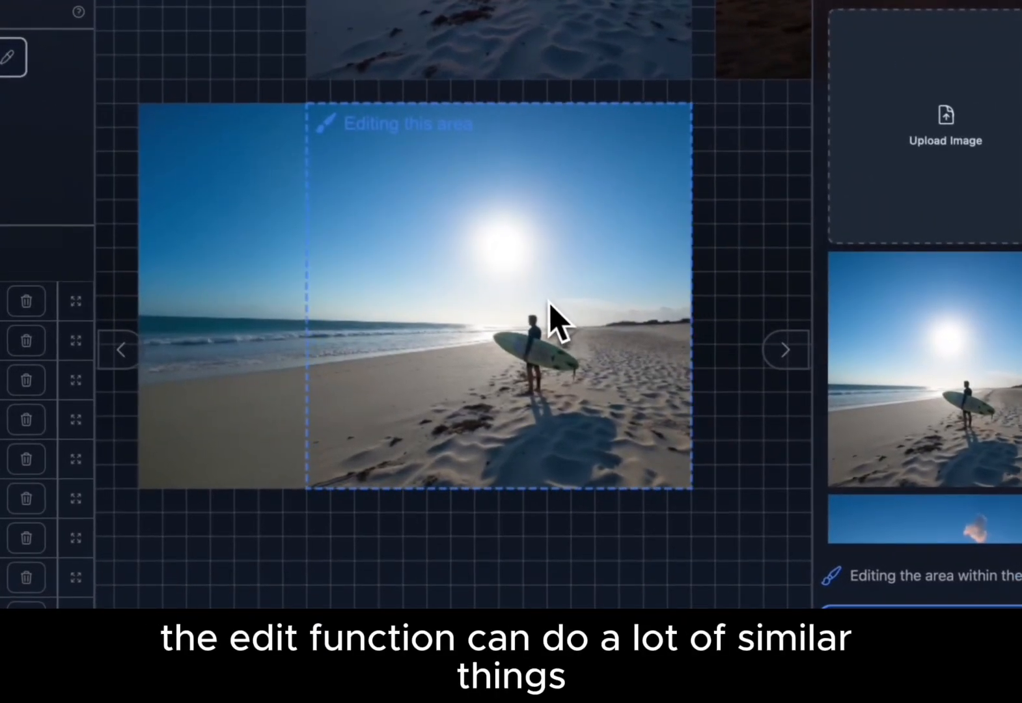
scroll(559, 303, "right", 2)
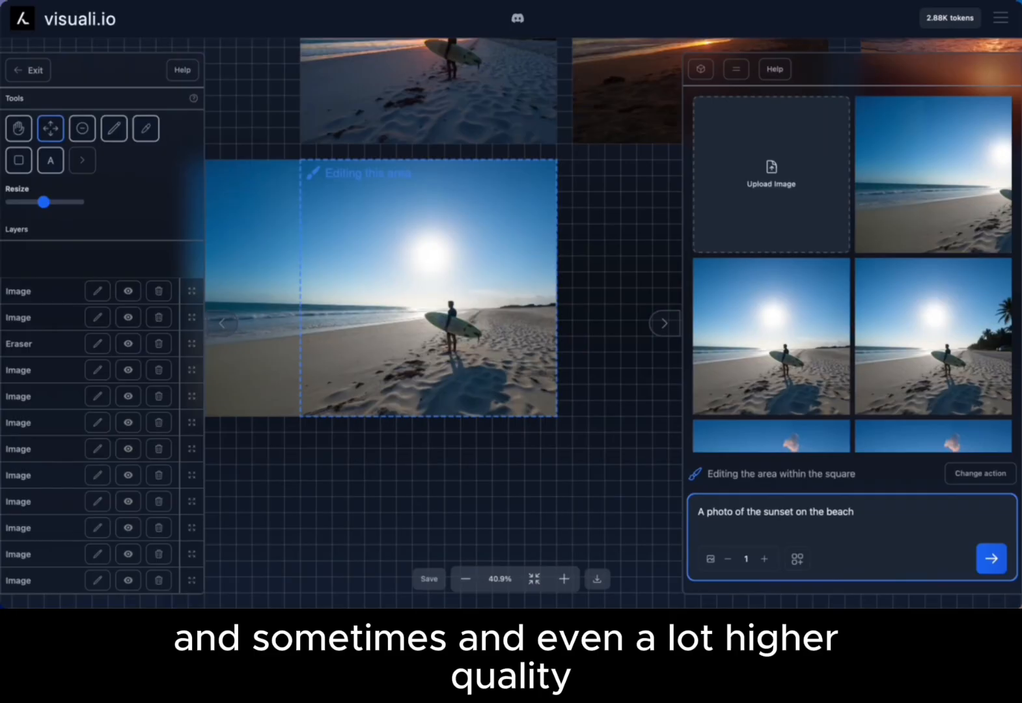
scroll(508, 292, "right", 1)
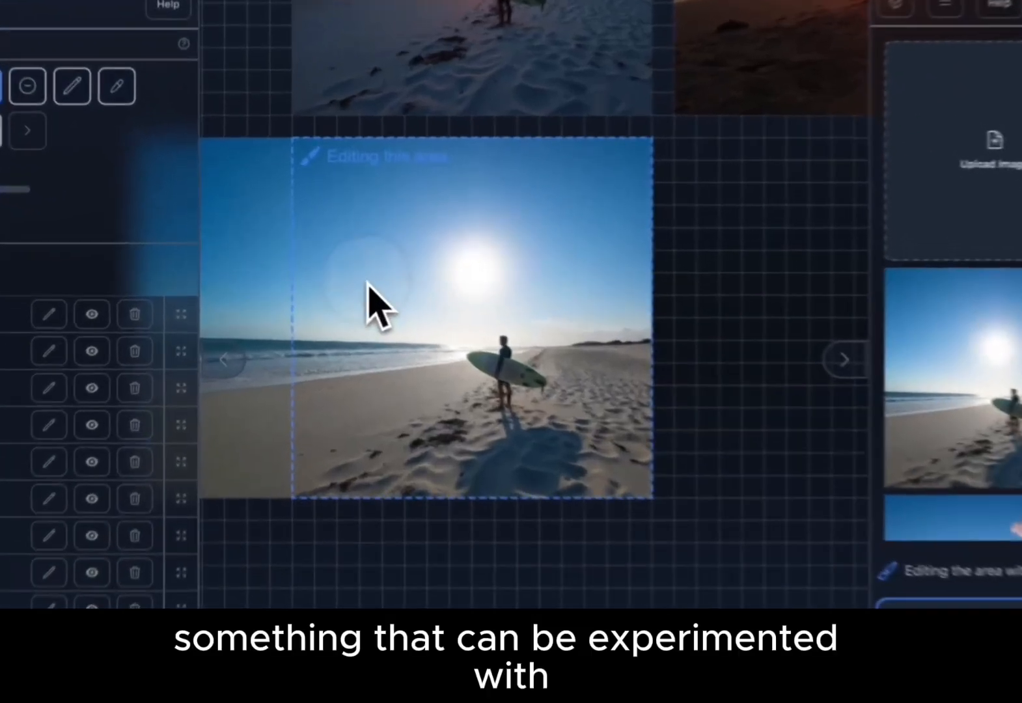
left_click_drag(326, 284, 402, 272)
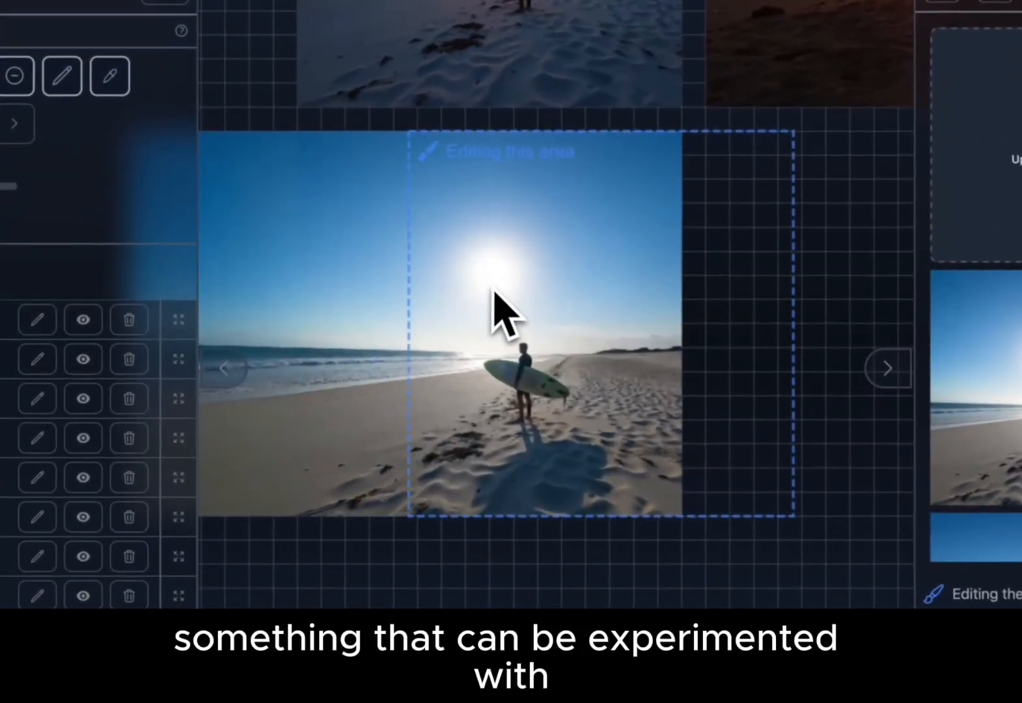
left_click_drag(493, 291, 503, 291)
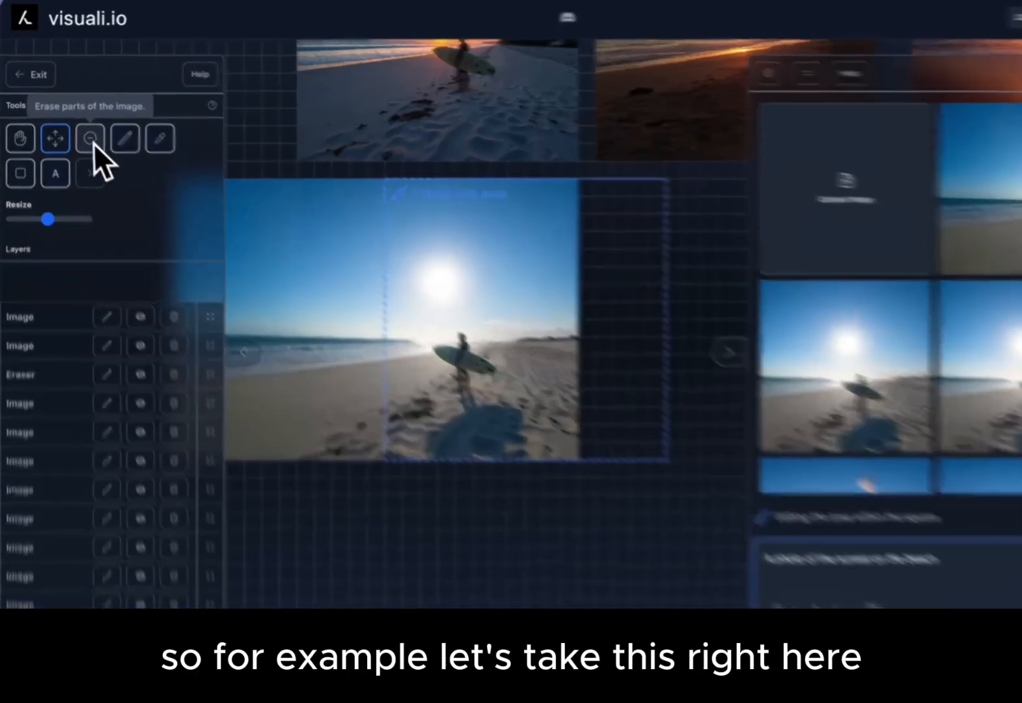
- Erase a tall patch of sky and sand to the right of the surfer, inside the edit frame
left_click(82, 129)
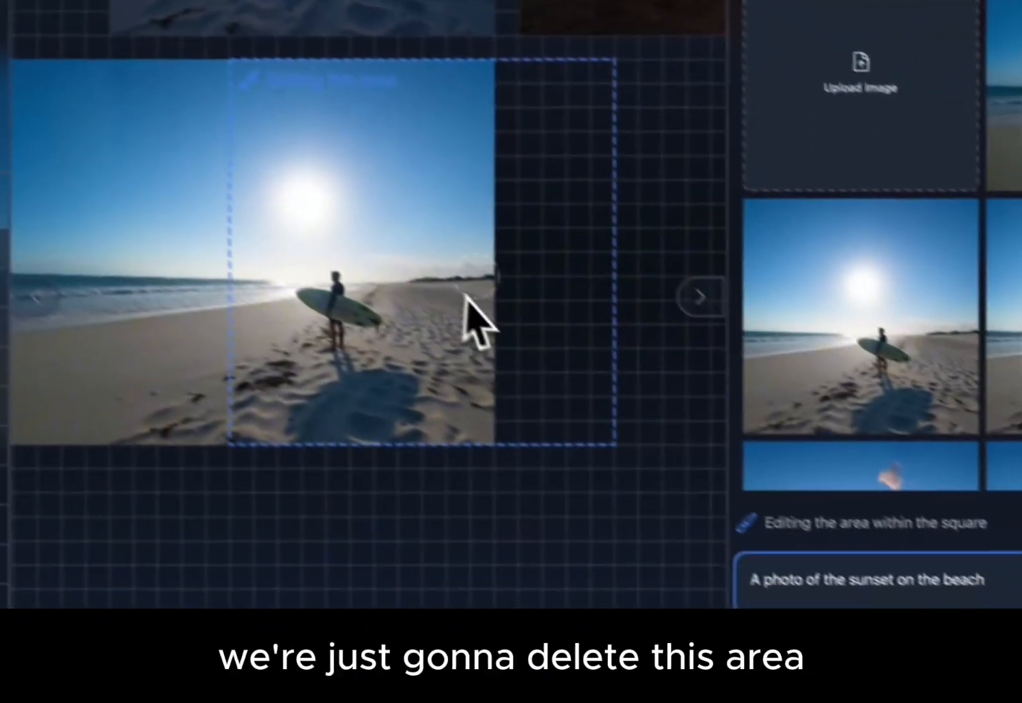
mouse_move(443, 299)
left_mouse_down()
mouse_move(440, 269)
mouse_move(422, 308)
mouse_move(410, 140)
left_mouse_up()
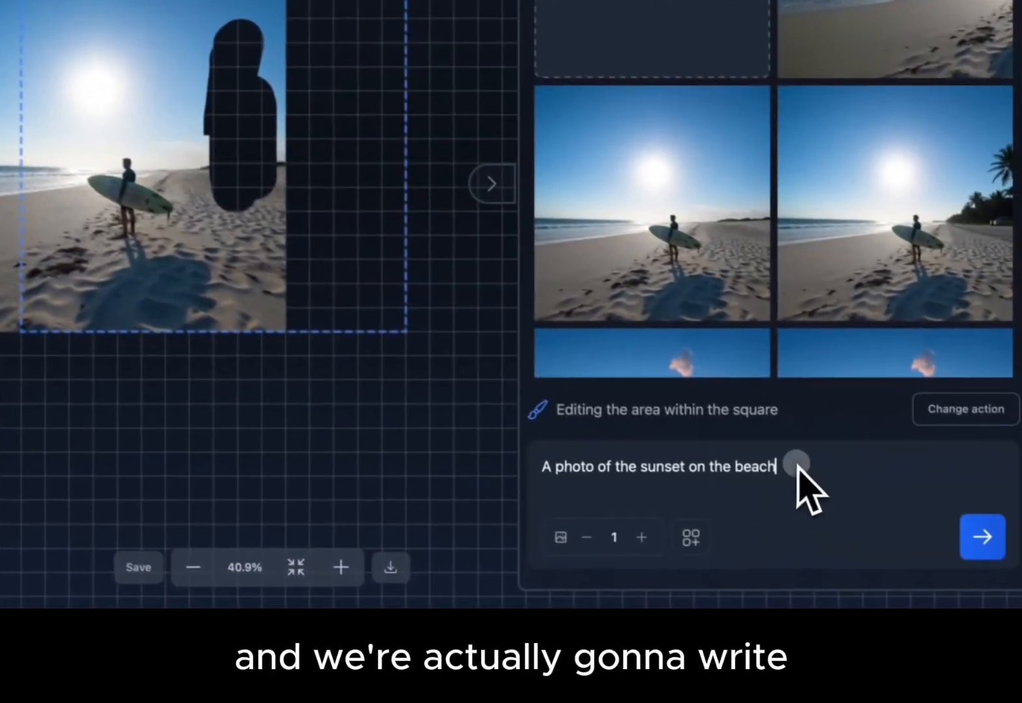
- Generate an edit with the prompt "Fill the blank area with palm trees. Extend the image to the right and fill the blank area with greenery and palm trees"
left_click_drag(961, 559, 667, 554)
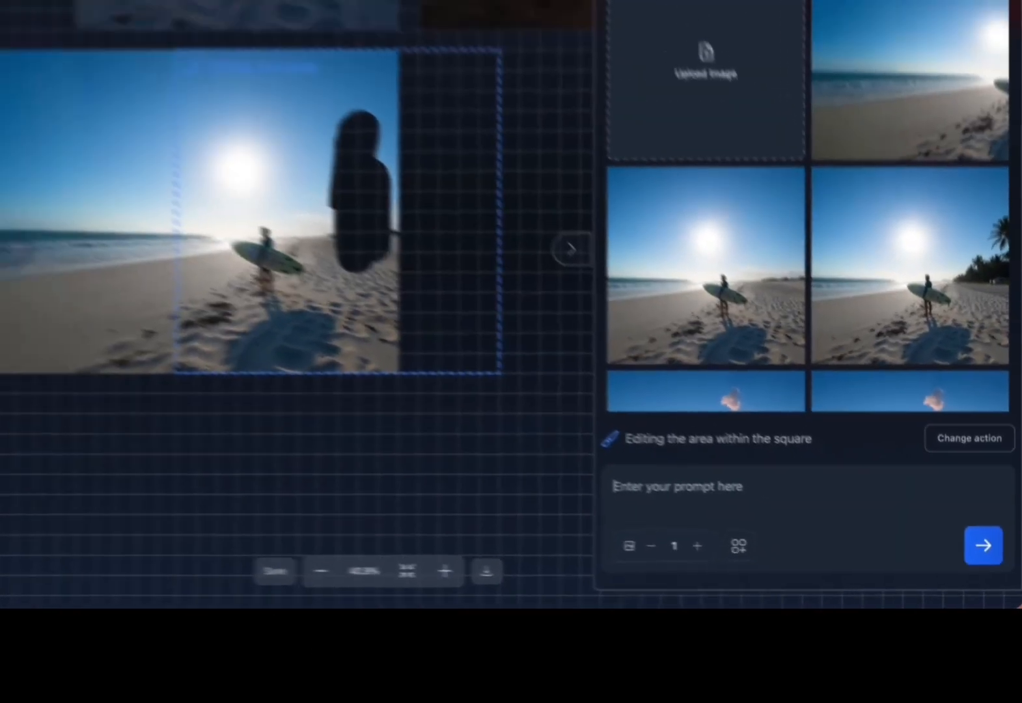
type("Fill the blank area with palm trees. Extend the image to the")
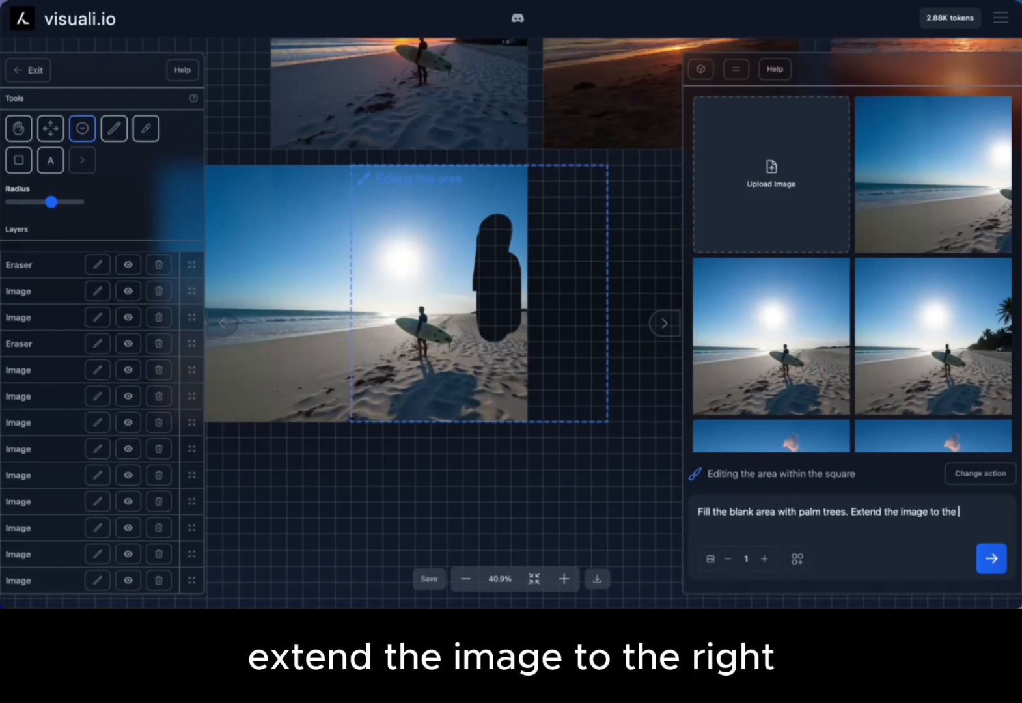
type("d fill the blank area with gr")
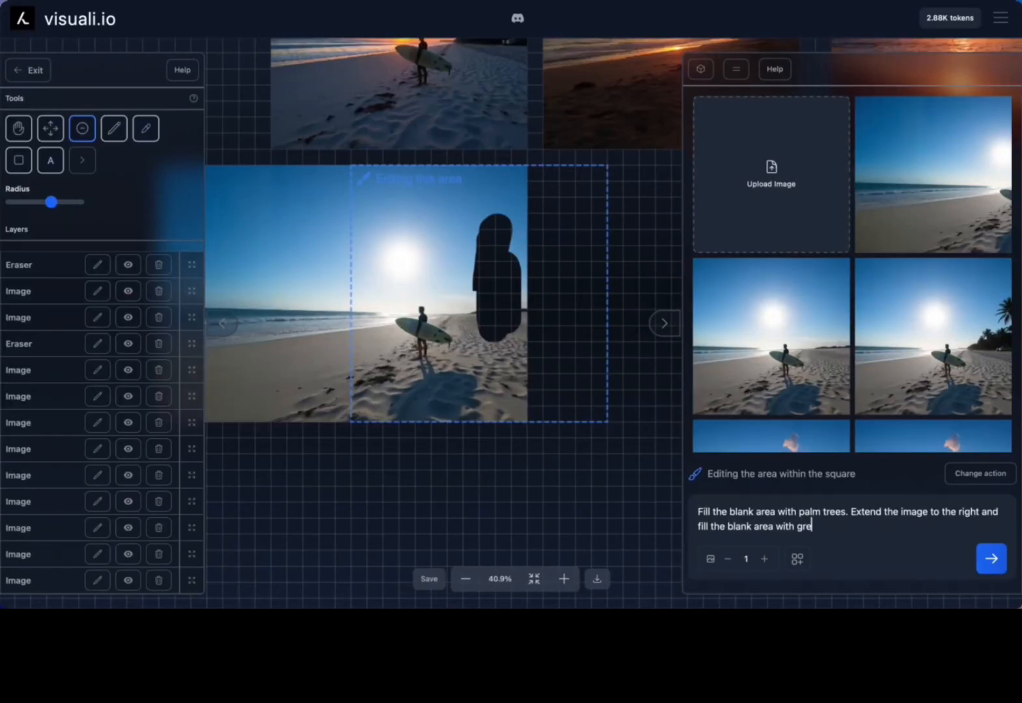
type("enery and")
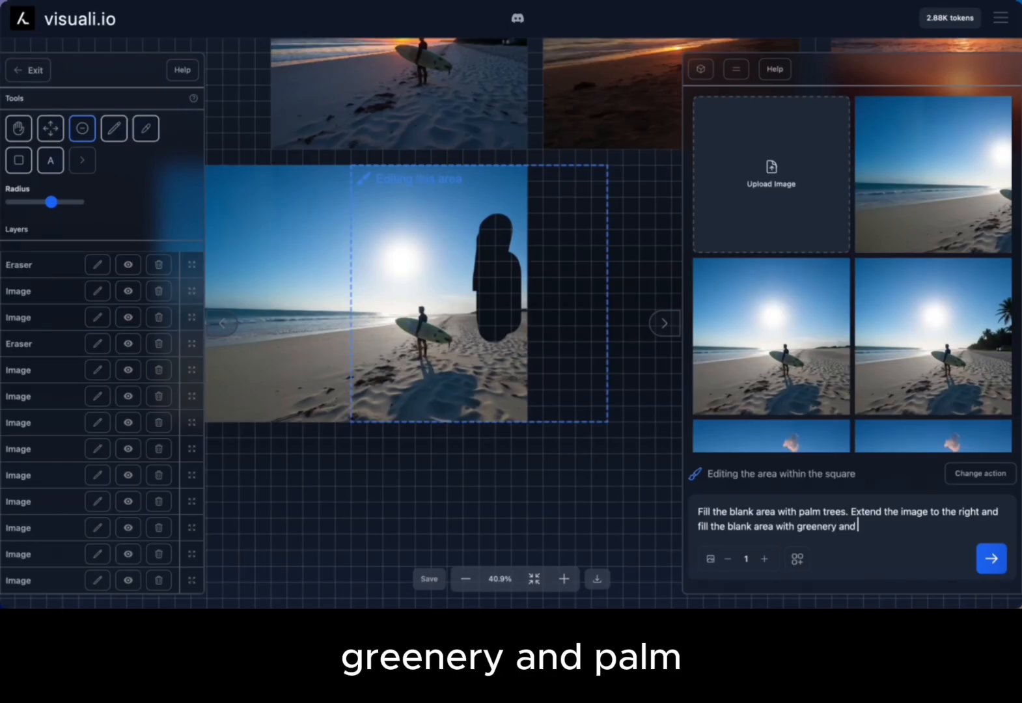
type(" palm yte")
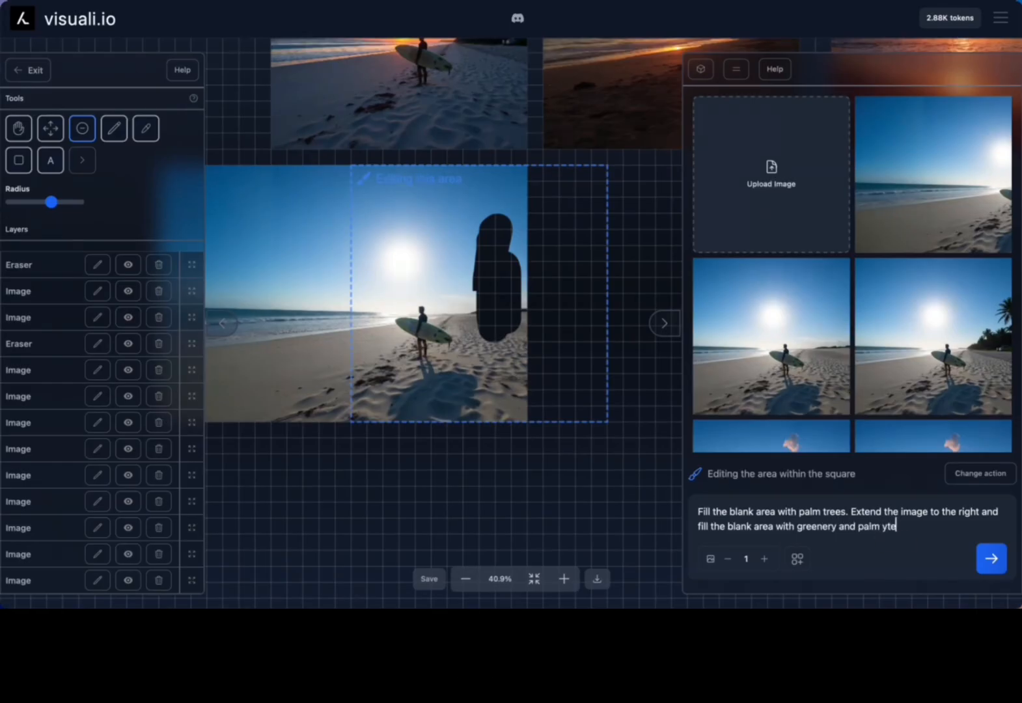
type("rees")
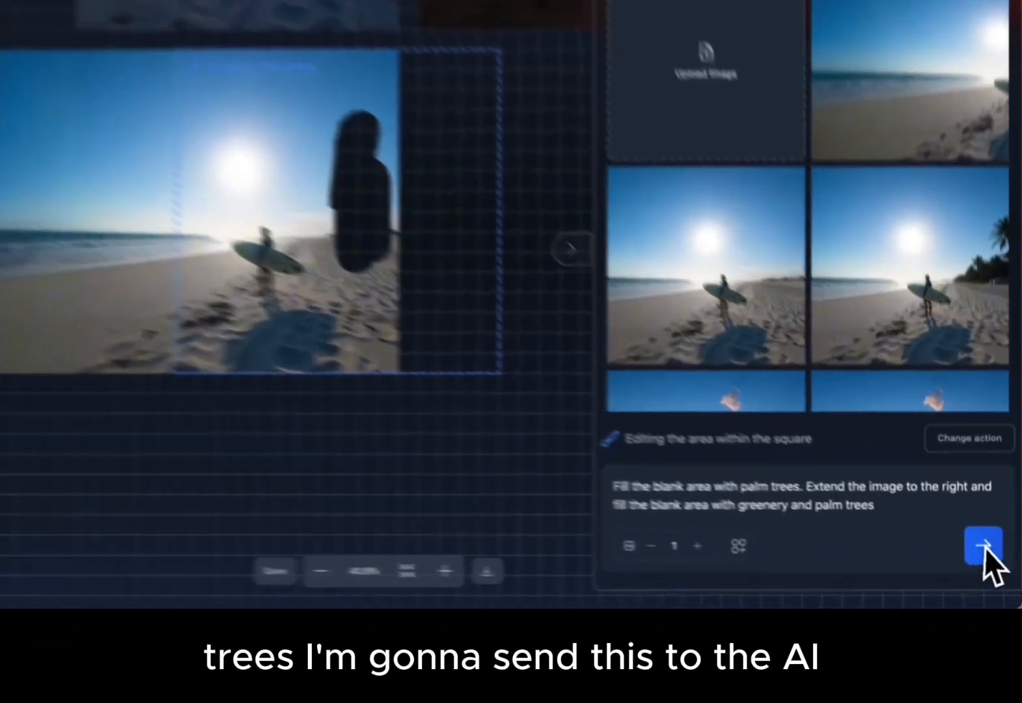
left_click(991, 559)
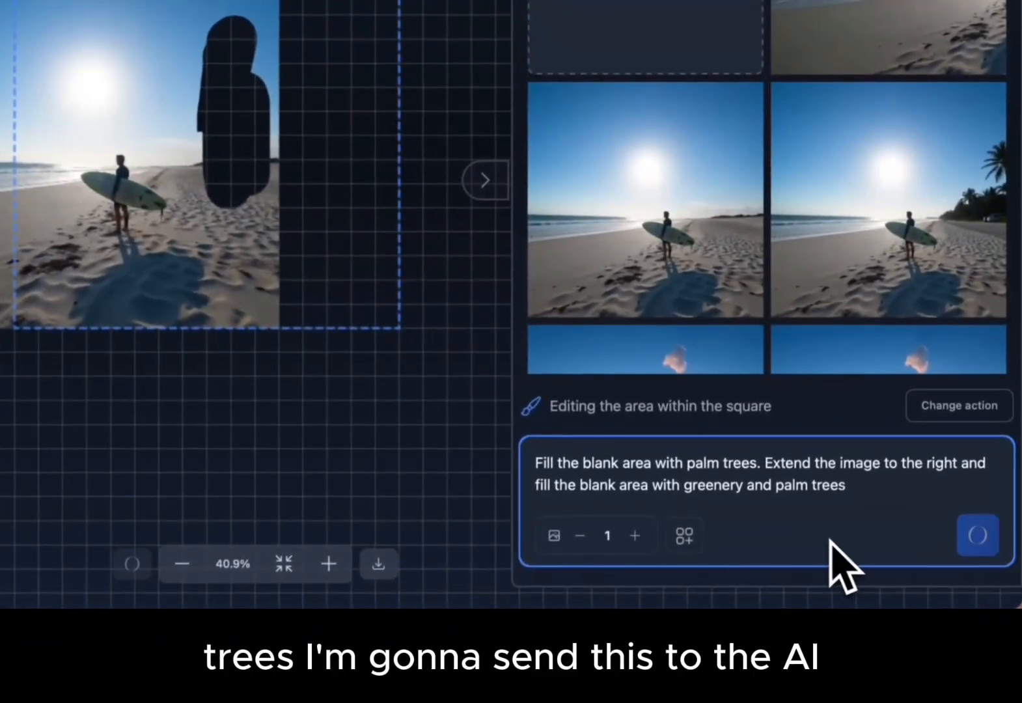
- Set the number of images to 2 and generate more variations from the same prompt
left_click(635, 535)
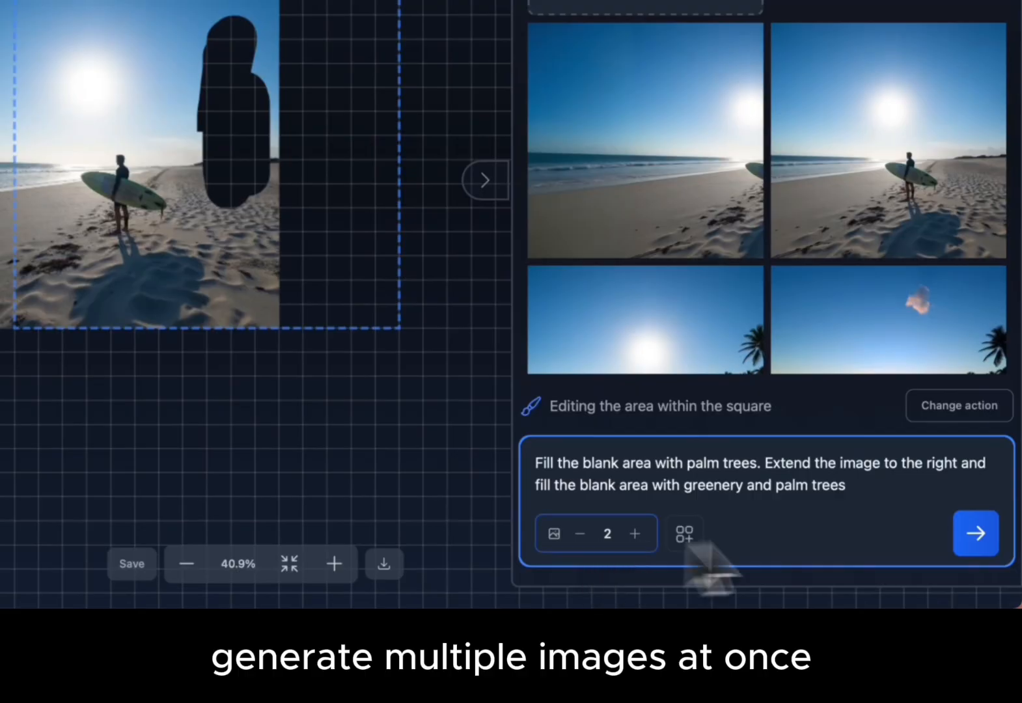
left_click(976, 536)
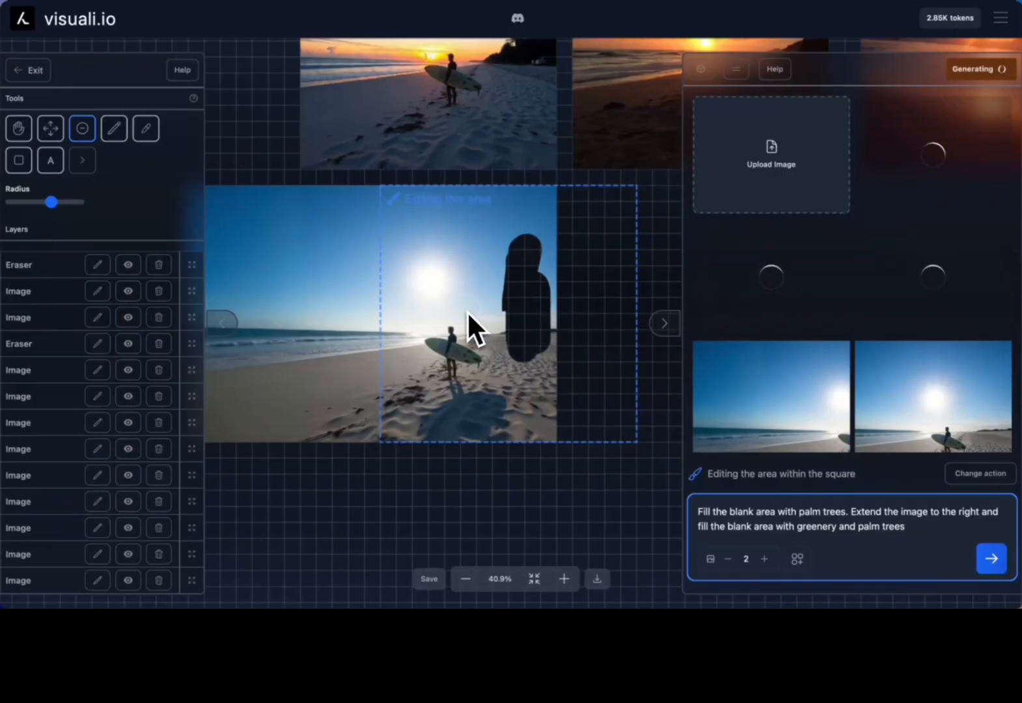
scroll(470, 311, "left", 1)
scroll(476, 310, "right", 2)
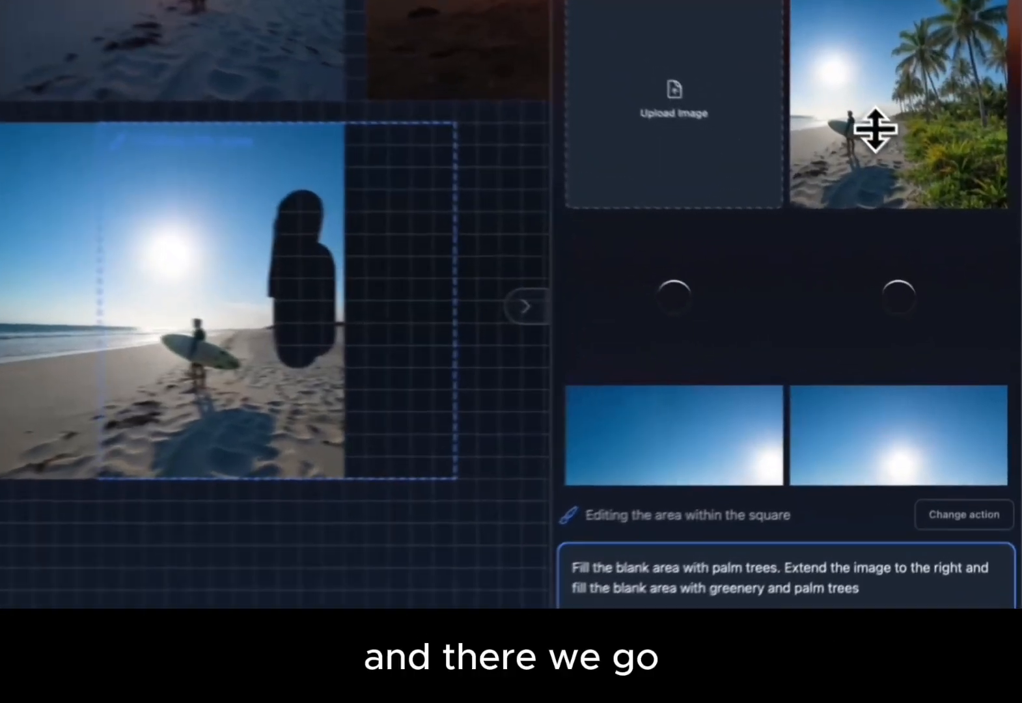
- Add the first generated image with palm trees and dense greenery to the canvas and inspect how it blends in
left_click(912, 211)
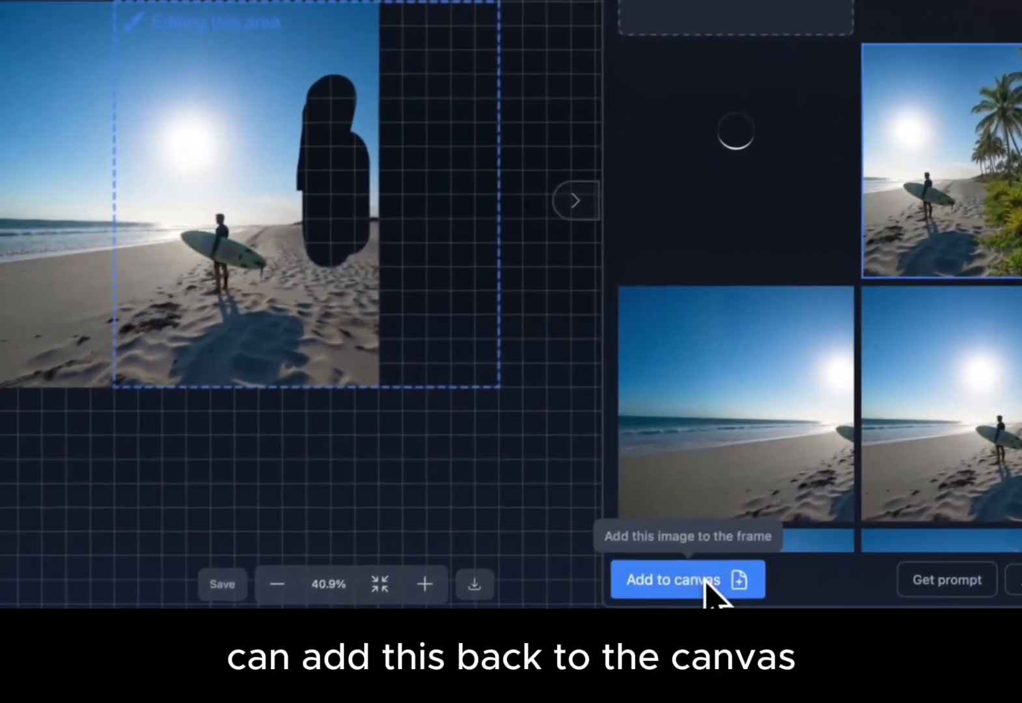
left_click(707, 581)
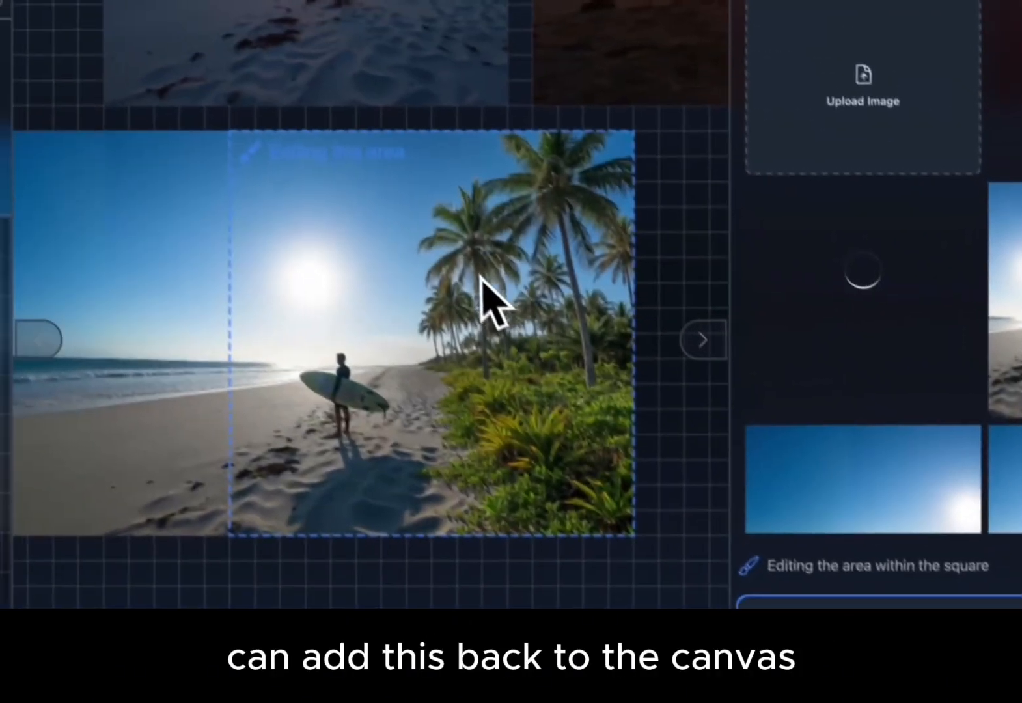
scroll(480, 277, "up", 5)
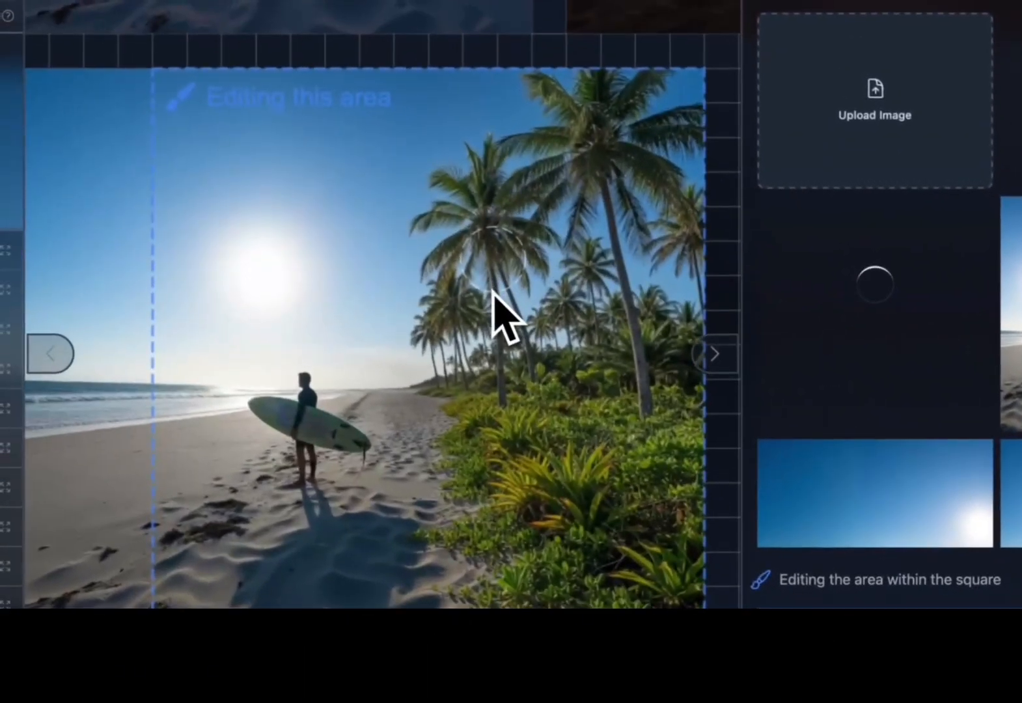
scroll(481, 277, "right", 2)
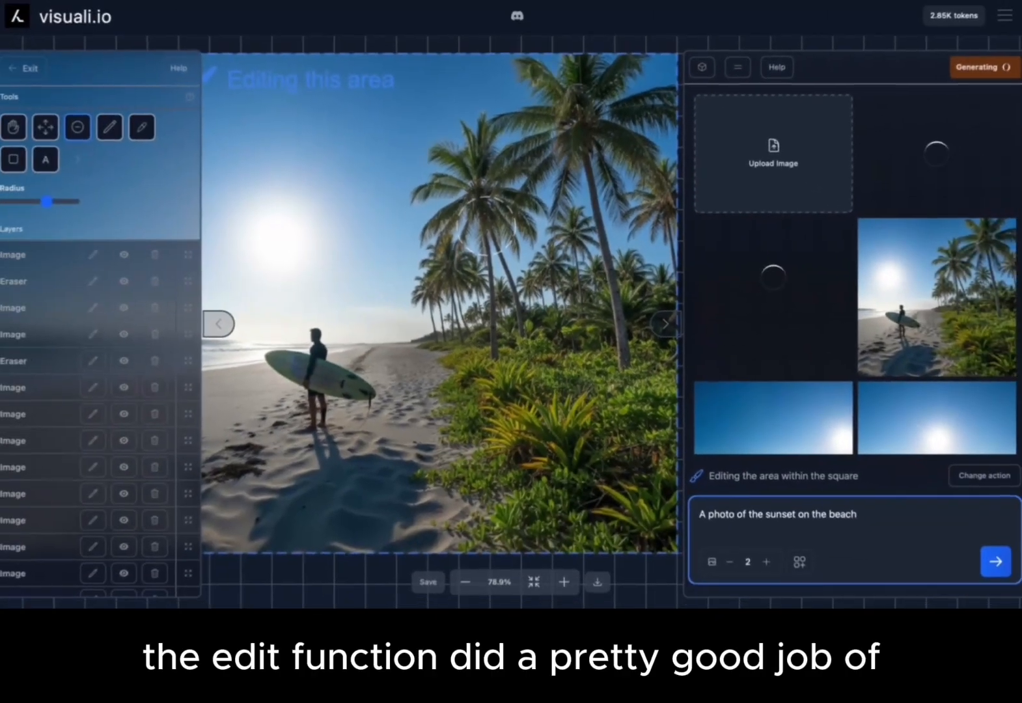
scroll(513, 261, "down", 3)
scroll(514, 262, "down", 1)
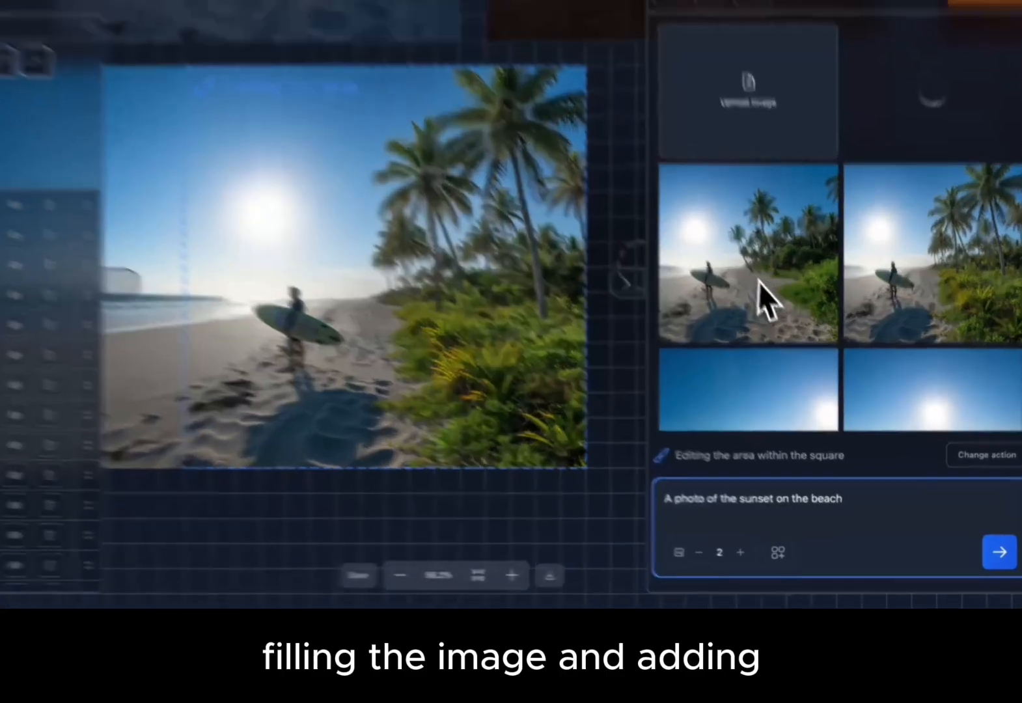
- Add the second generated variation, with smaller palm trees and a wider sandy path, to the canvas
left_click(782, 323)
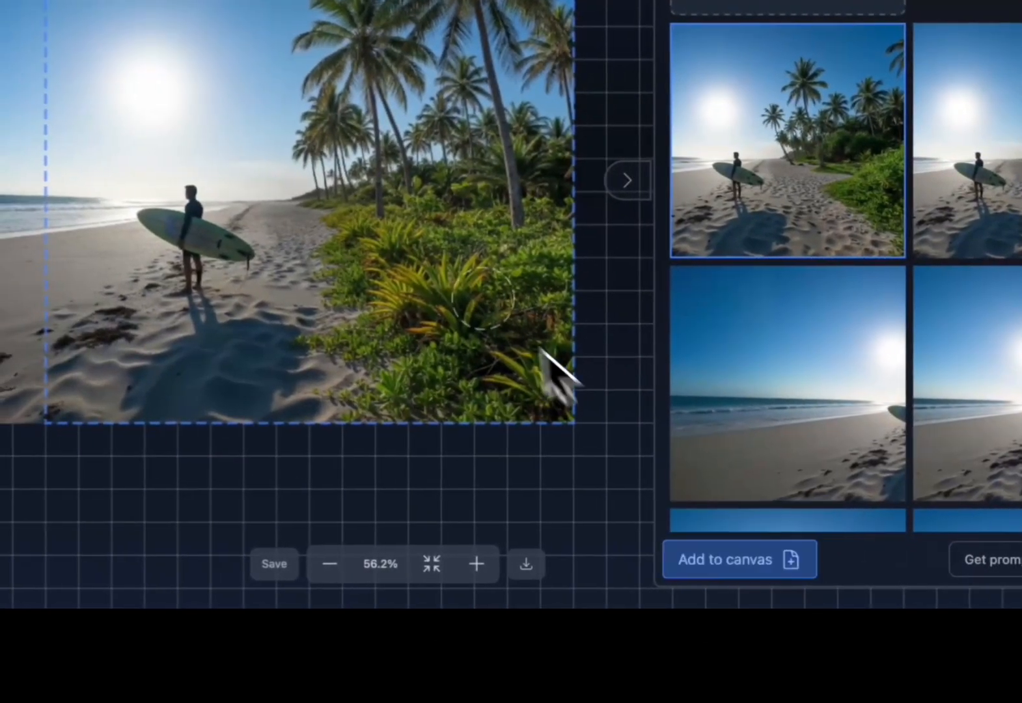
scroll(463, 304, "left", 1)
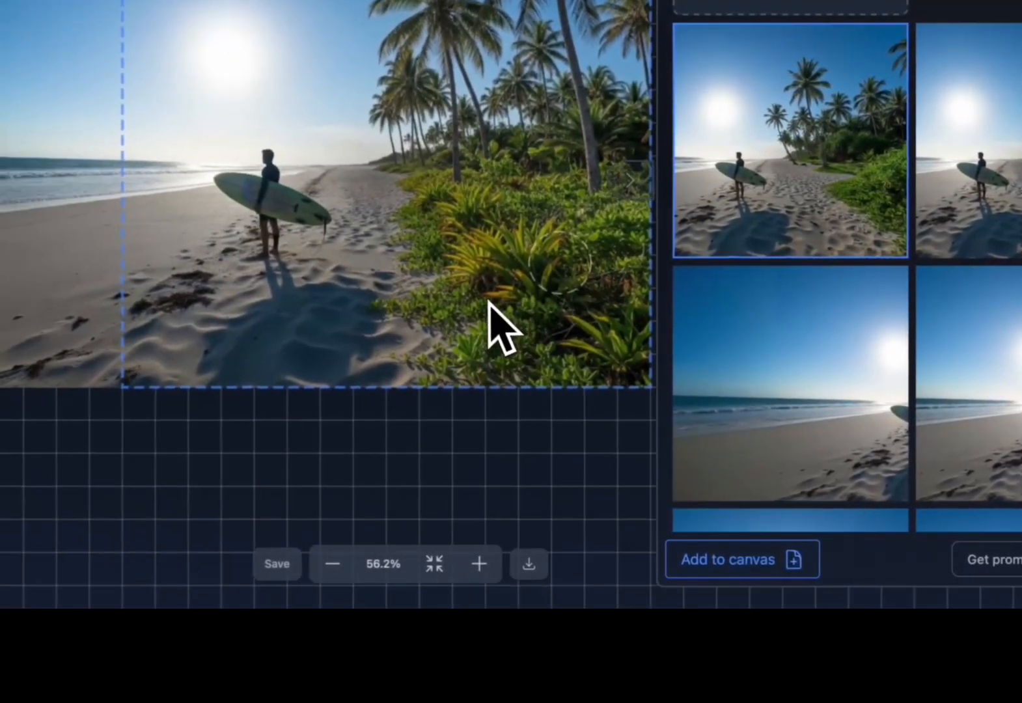
left_click(738, 565)
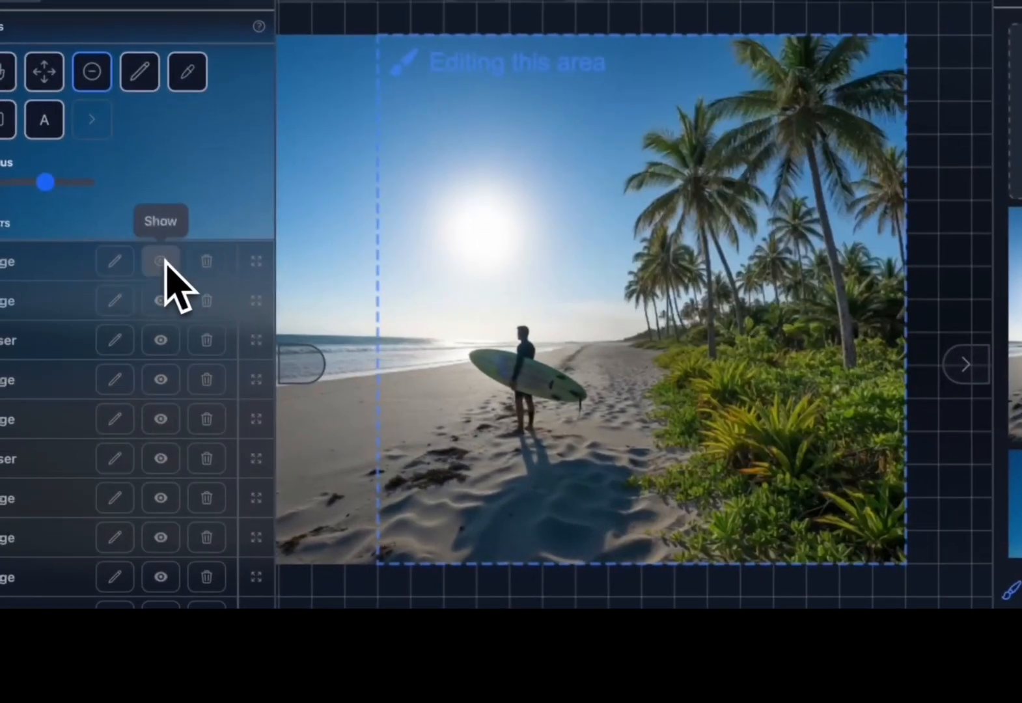
- Toggle the visibility of the newly added image layers to compare the palm tree variations
left_click(162, 303)
left_click(162, 302)
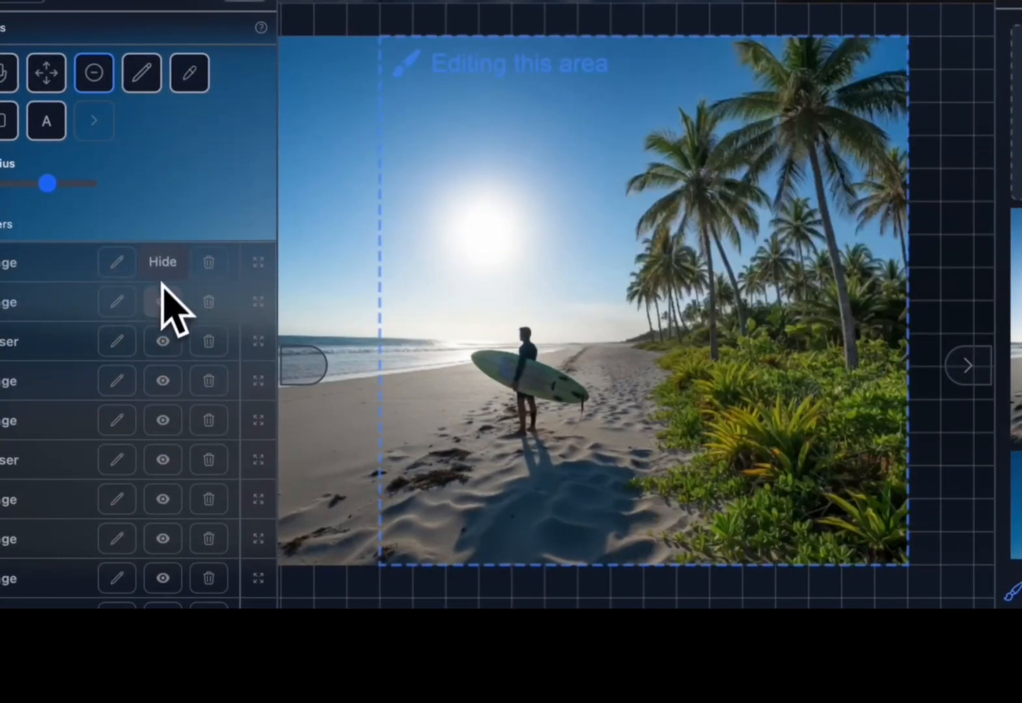